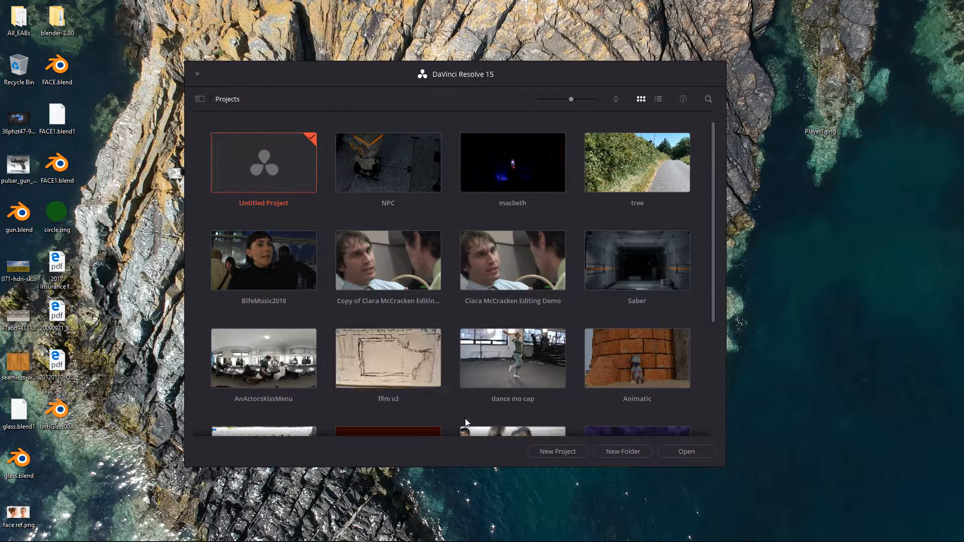
# Step: Open the Untitled Project from the project list
pyautogui.scroll(-3, 700, 265)
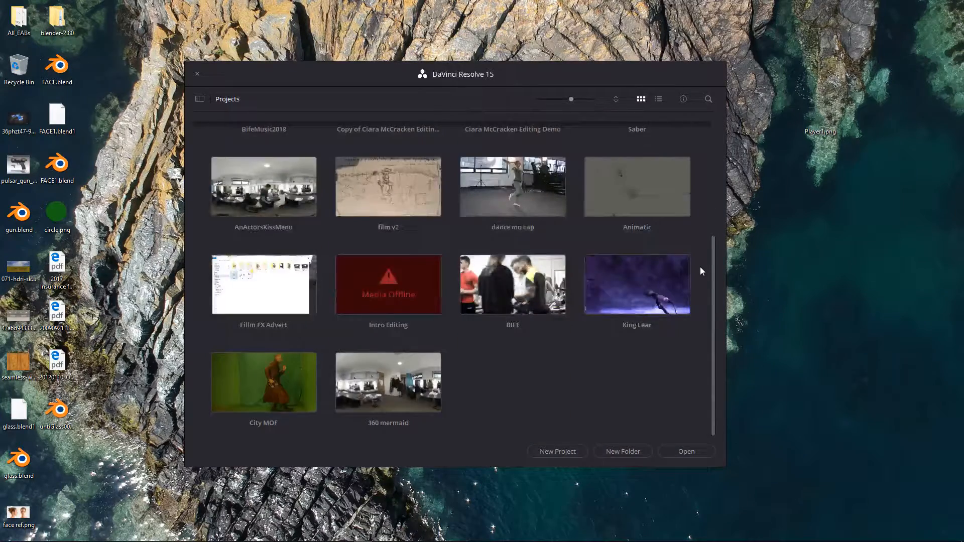
pyautogui.scroll(3, 702, 270)
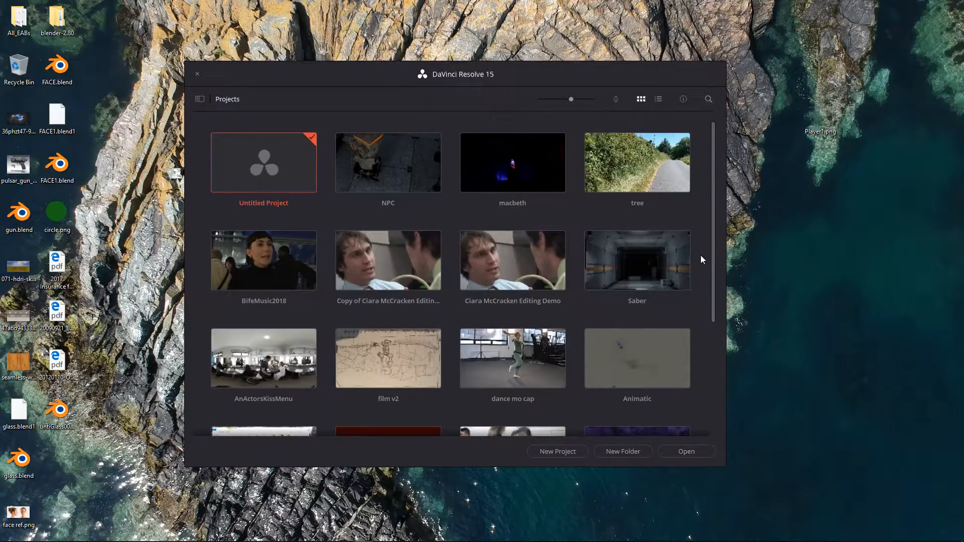
pyautogui.doubleClick(274, 156)
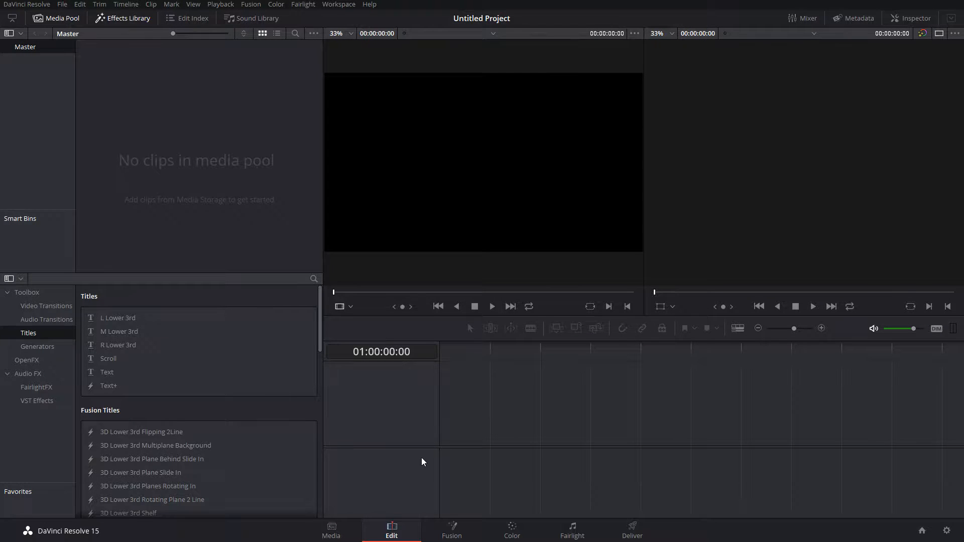
# Step: Look through the empty project's Color, Fusion, Fairlight, Deliver, Media and Edit pages in turn
pyautogui.click(510, 534)
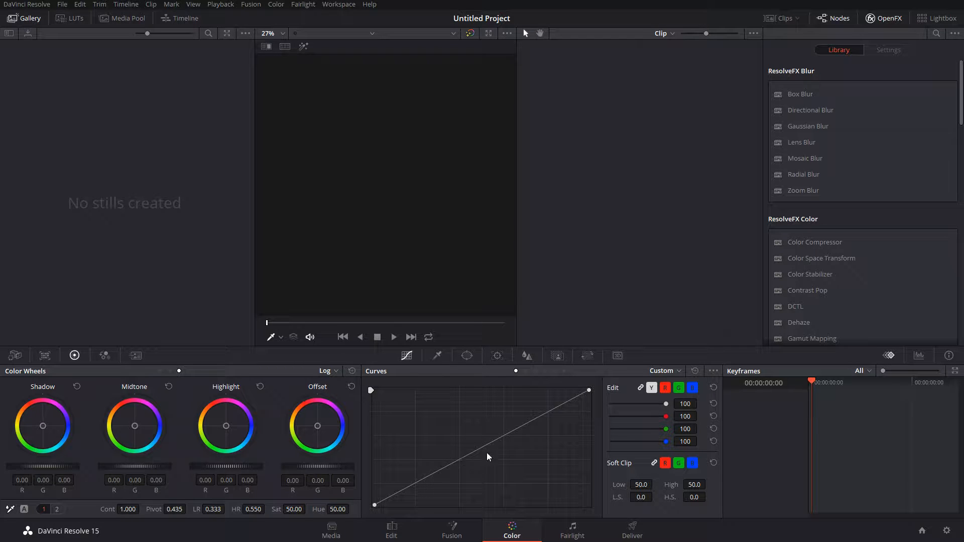
pyautogui.click(452, 529)
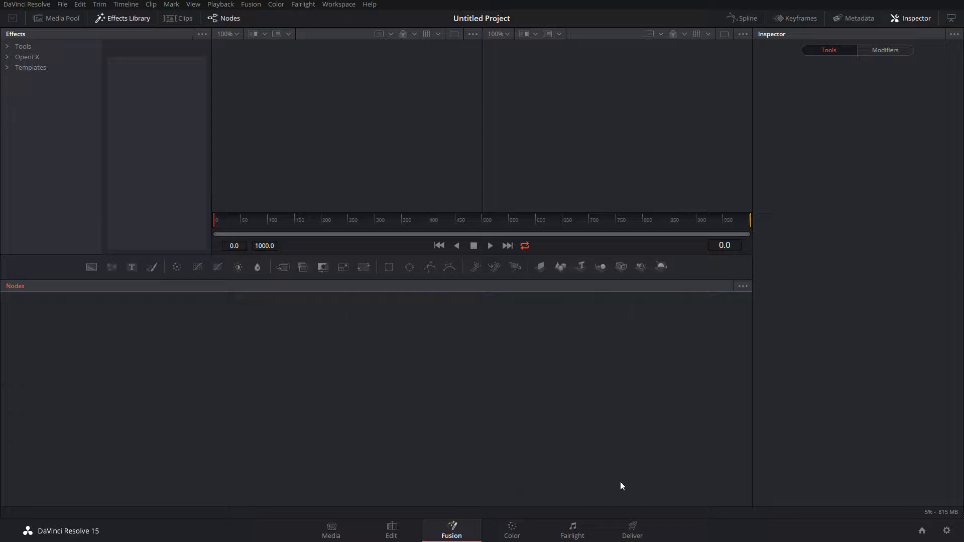
pyautogui.click(573, 529)
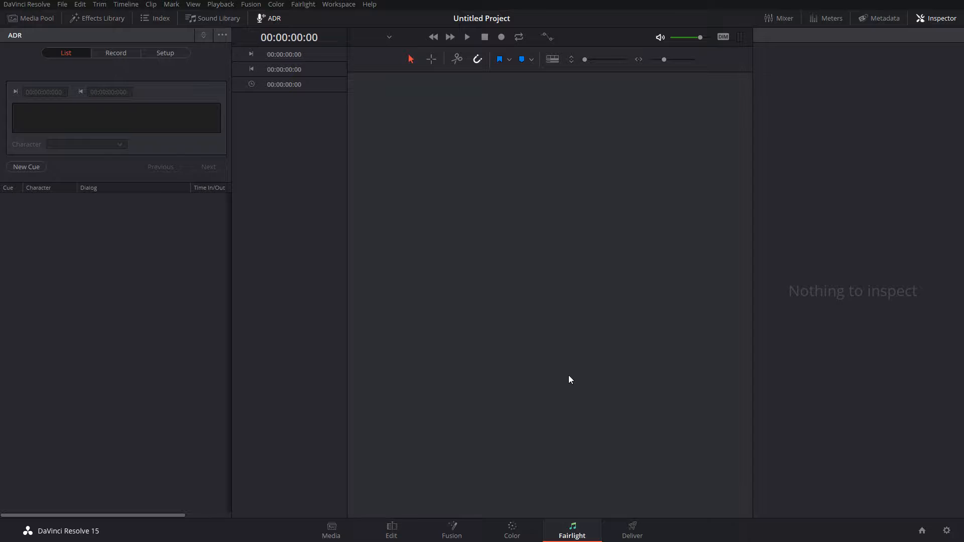
pyautogui.click(632, 531)
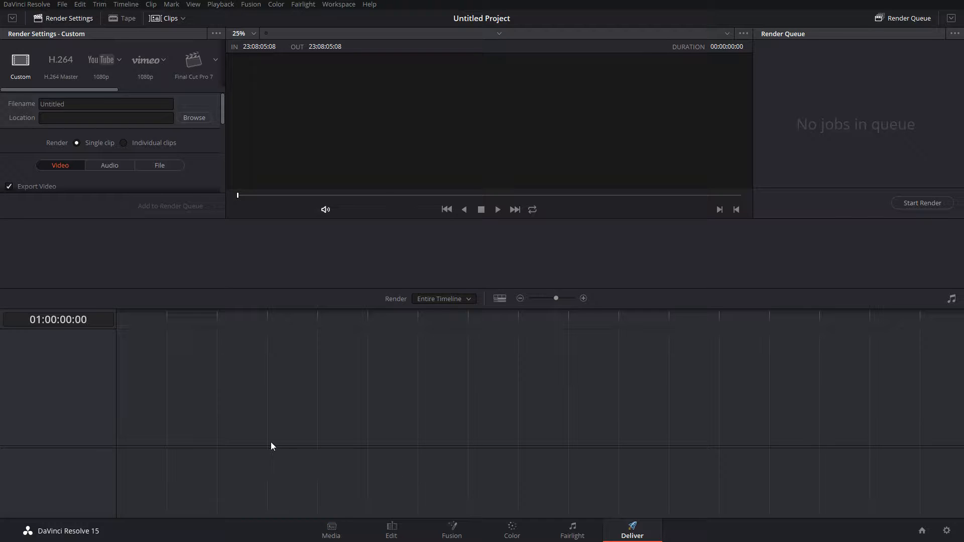
pyautogui.click(322, 535)
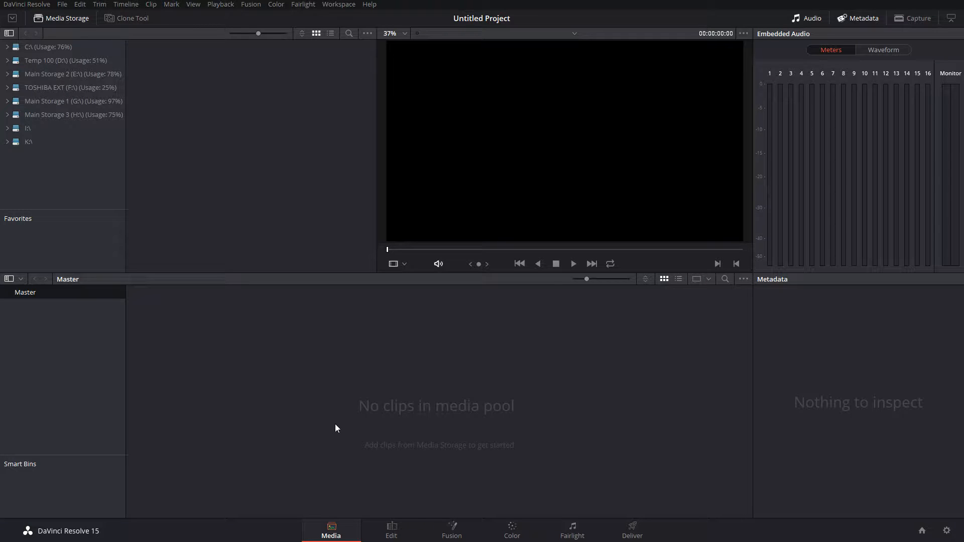
pyautogui.click(396, 532)
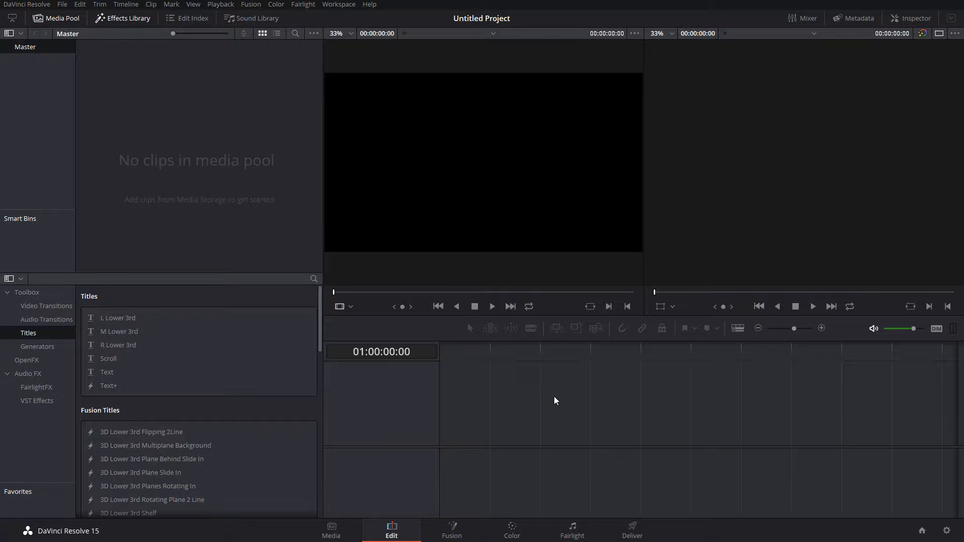
# Step: On the Media page, browse Main Storage 2 (E:) to the Finished shots folder inside NPC
pyautogui.click(340, 527)
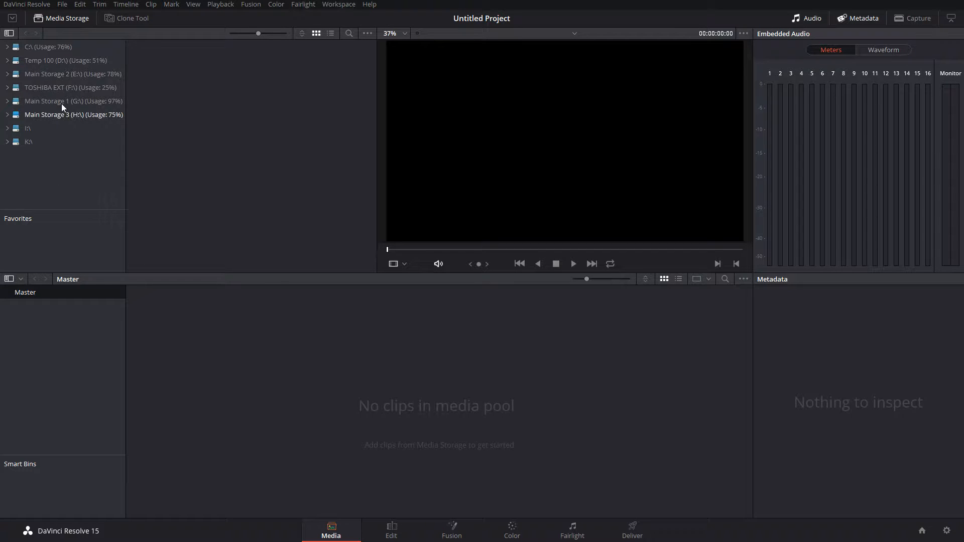
pyautogui.click(57, 73)
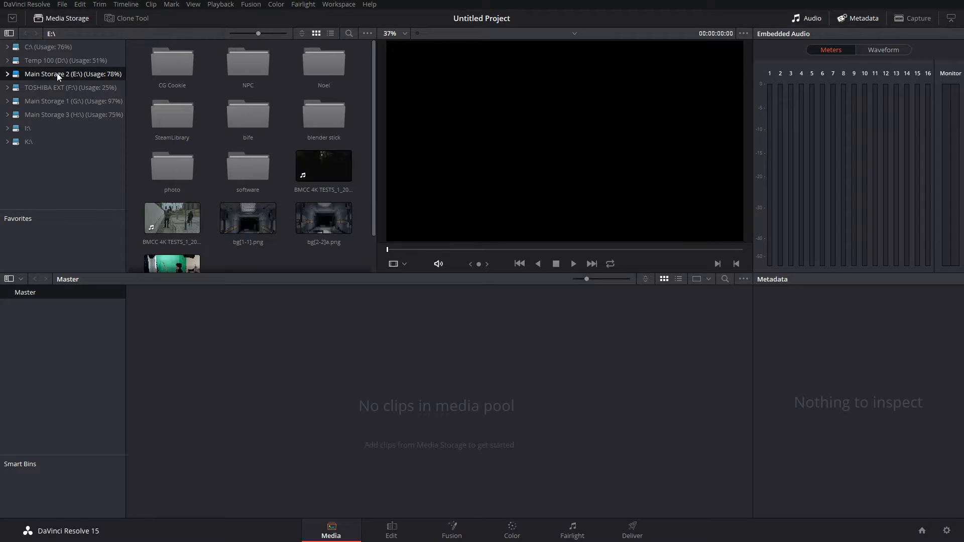
pyautogui.doubleClick(231, 53)
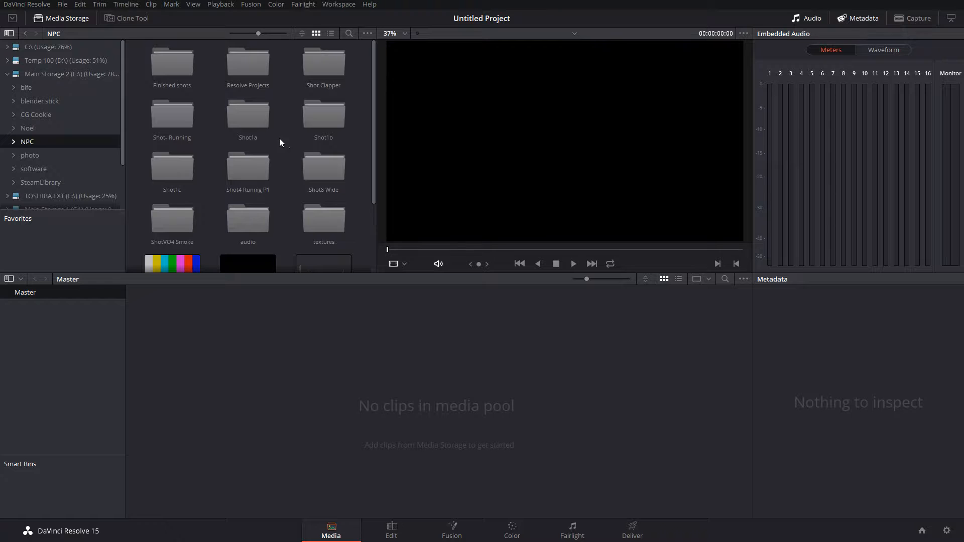
pyautogui.scroll(-2, 282, 123)
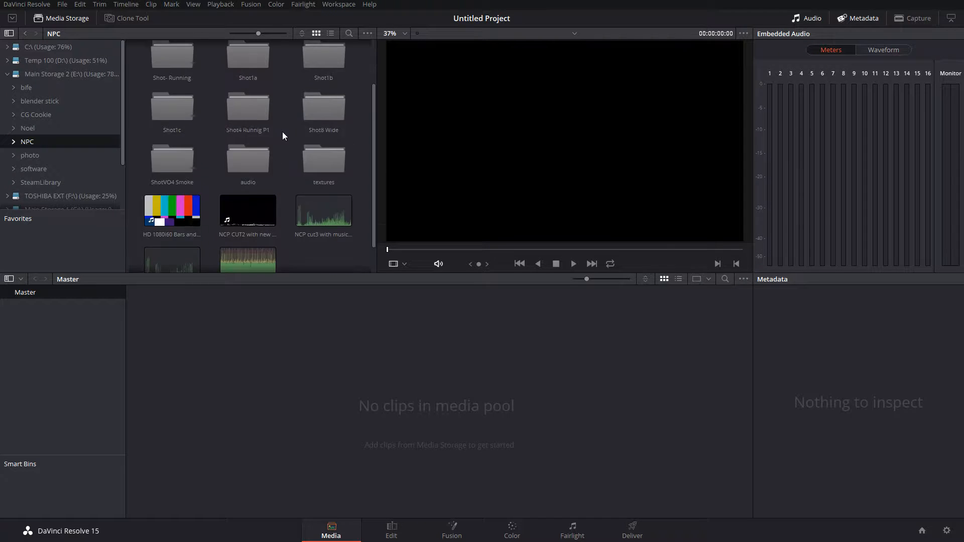
pyautogui.scroll(1, 282, 134)
pyautogui.doubleClick(177, 55)
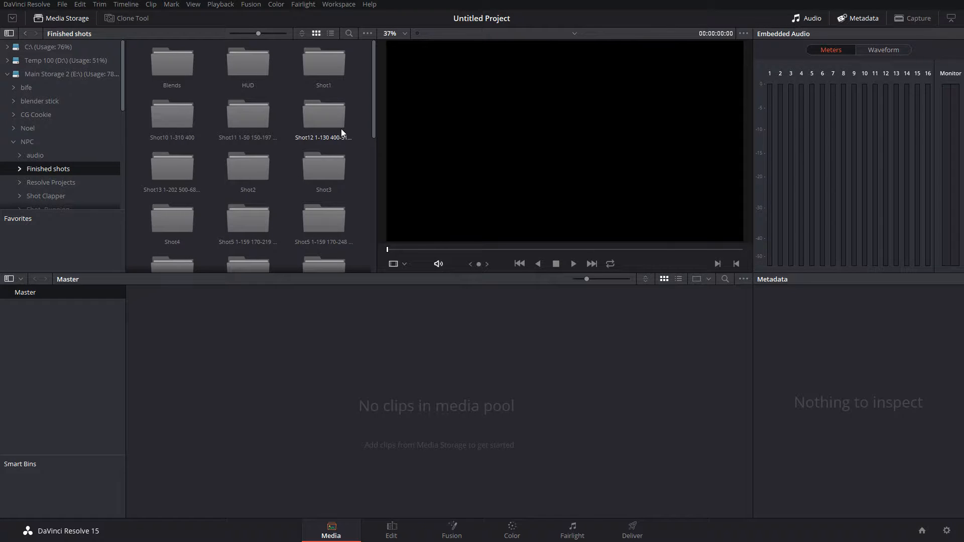
pyautogui.doubleClick(255, 169)
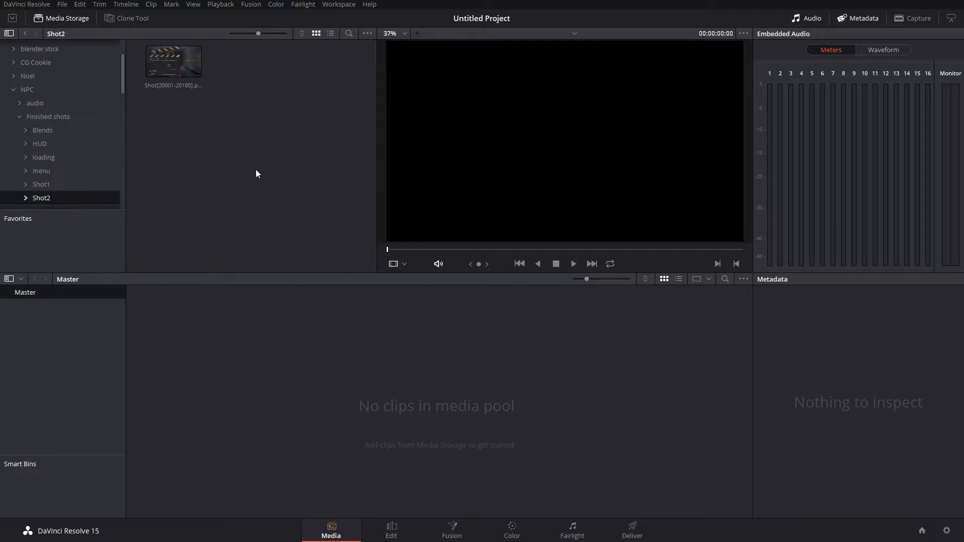
pyautogui.click(179, 61)
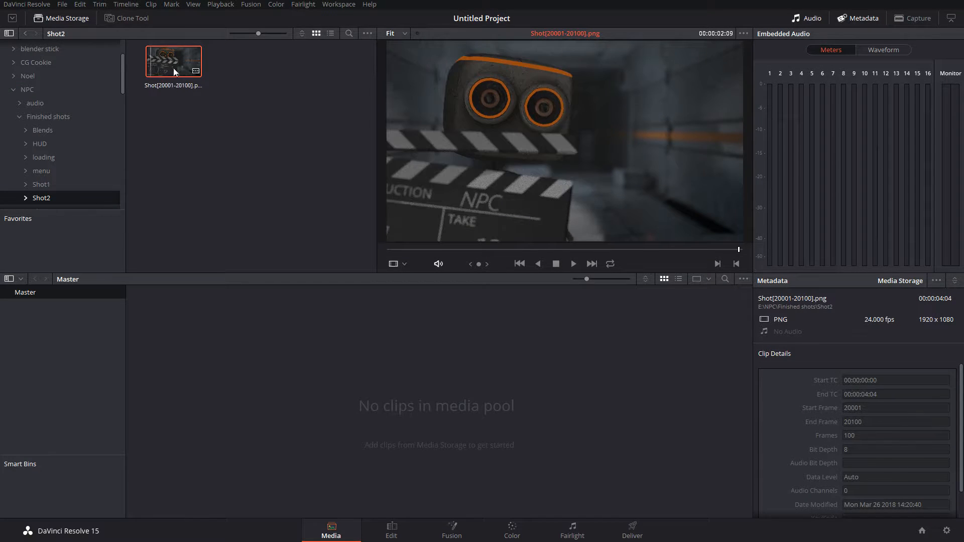
pyautogui.moveTo(173, 62); pyautogui.dragTo(304, 386)
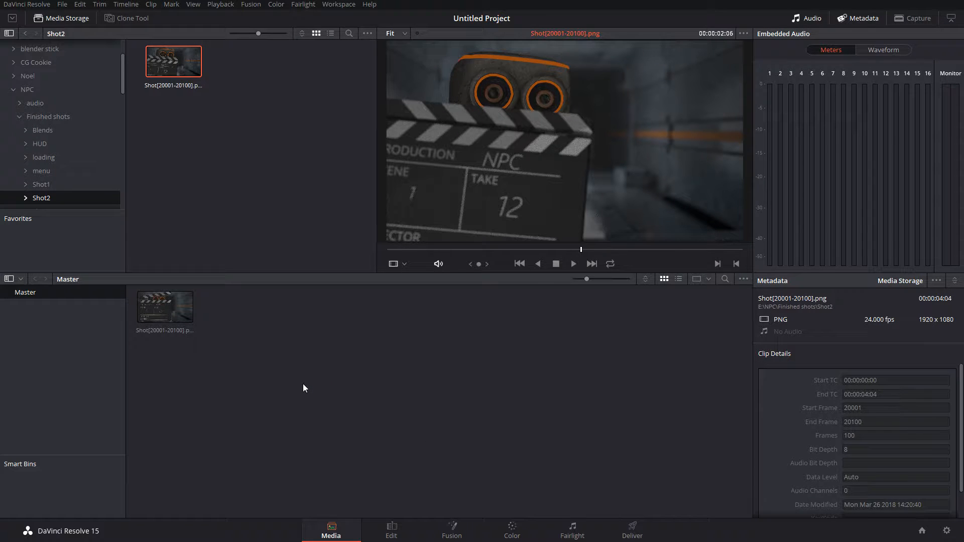
pyautogui.click(48, 119)
pyautogui.doubleClick(316, 165)
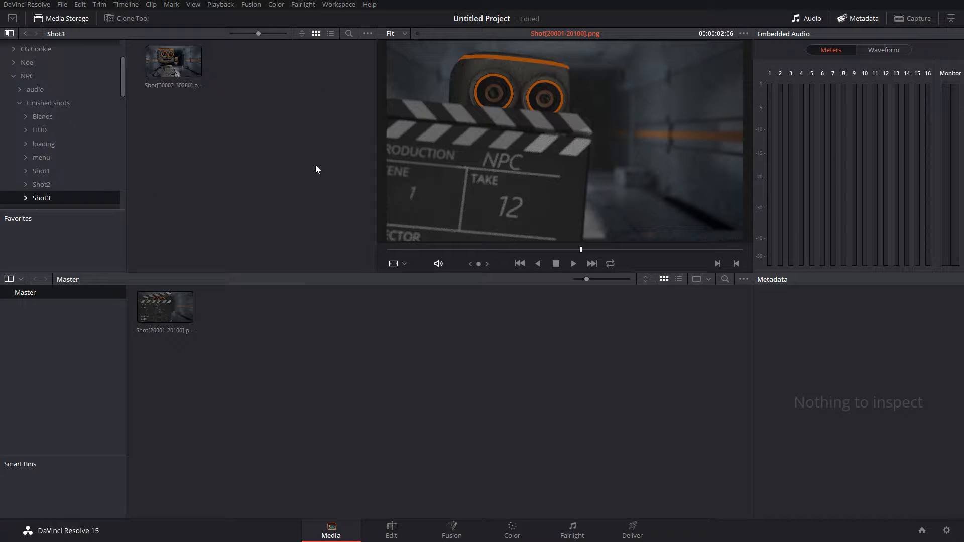
pyautogui.click(172, 64)
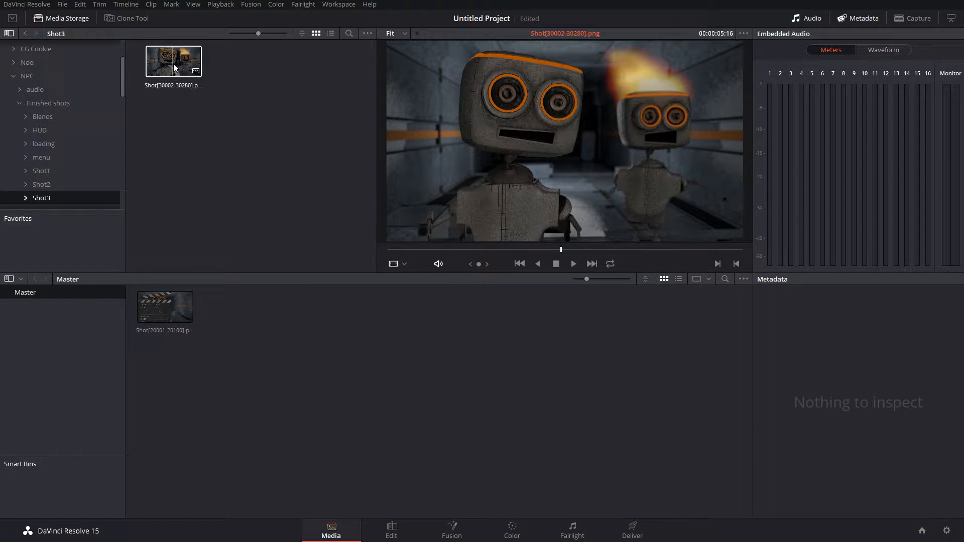
pyautogui.moveTo(173, 63); pyautogui.dragTo(288, 358)
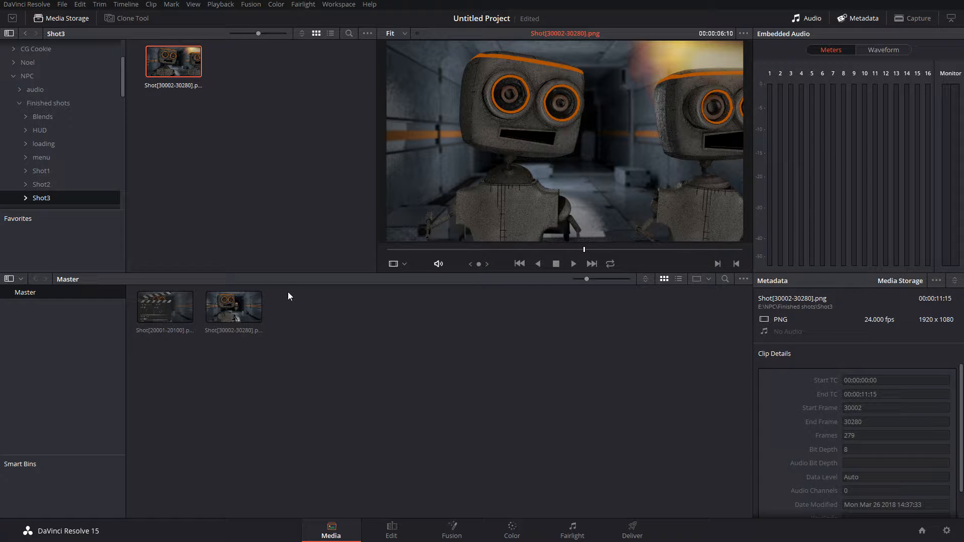
pyautogui.scroll(-2, 86, 146)
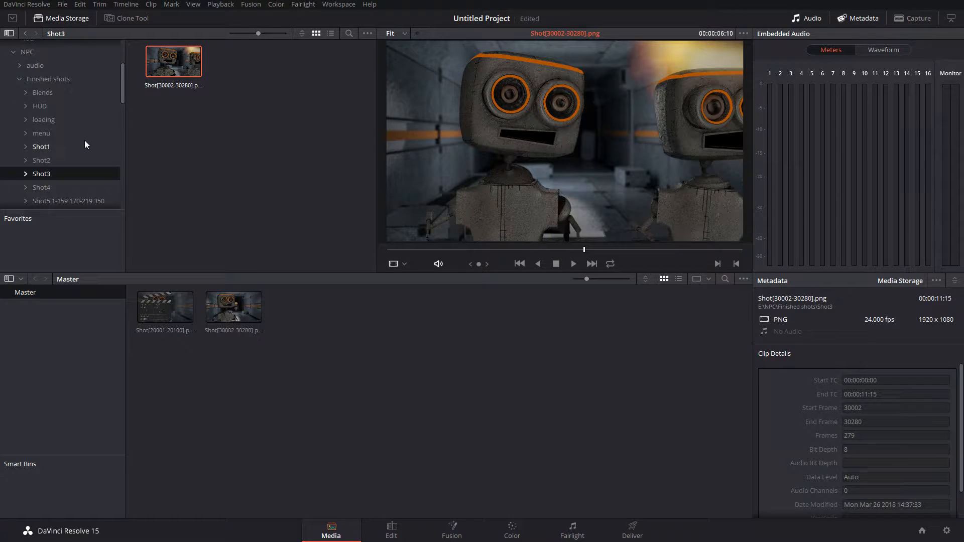
pyautogui.click(44, 188)
pyautogui.moveTo(177, 68); pyautogui.dragTo(322, 320)
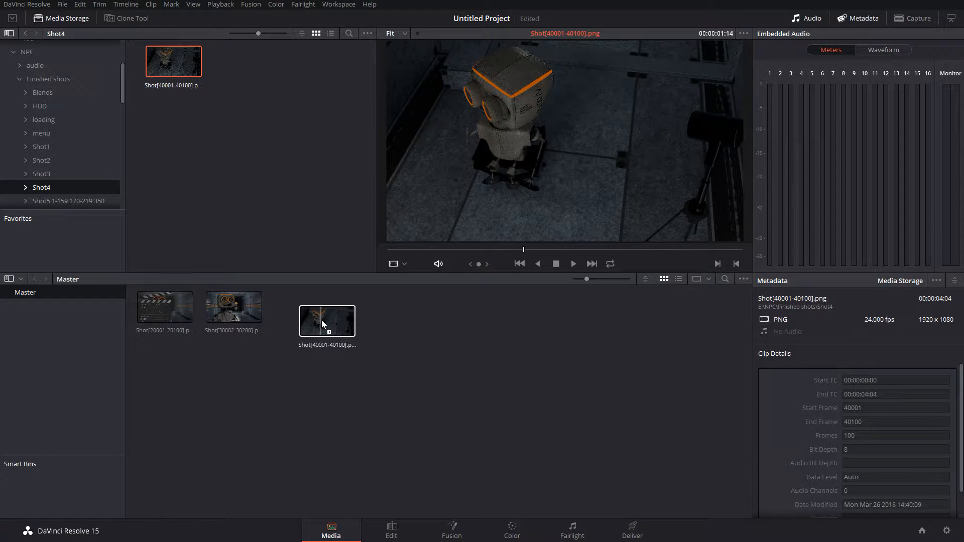
pyautogui.click(77, 173)
pyautogui.scroll(-1, 37, 192)
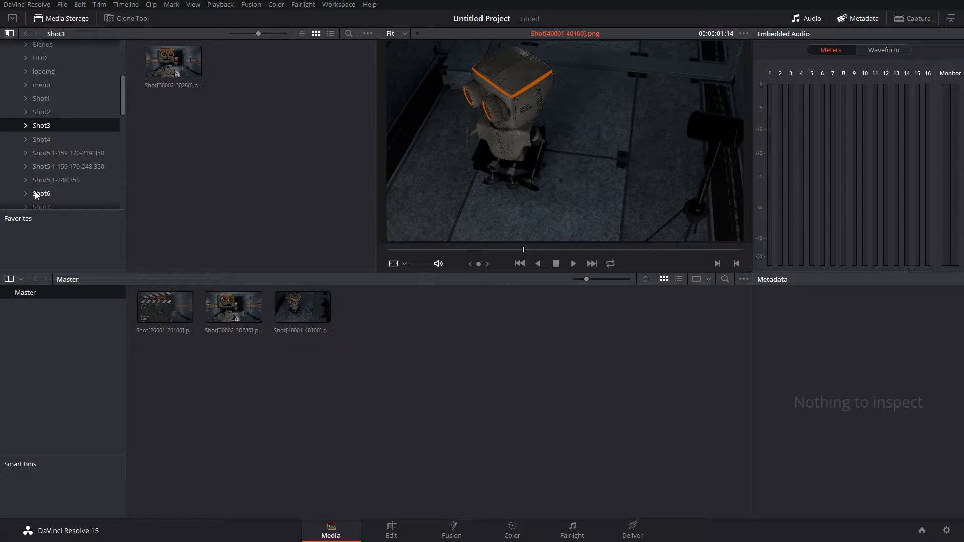
pyautogui.click(46, 193)
pyautogui.moveTo(173, 61); pyautogui.dragTo(368, 352)
pyautogui.scroll(-1, 51, 196)
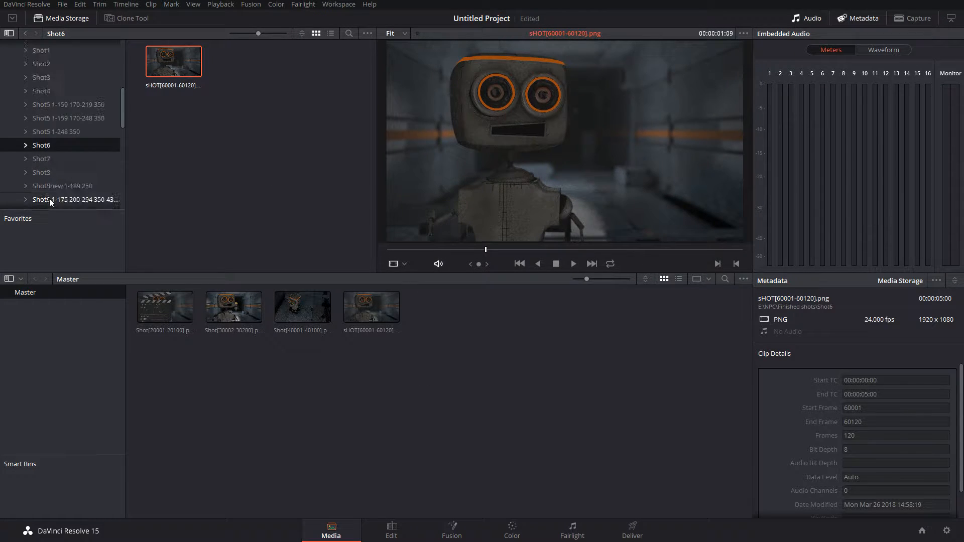
pyautogui.click(48, 158)
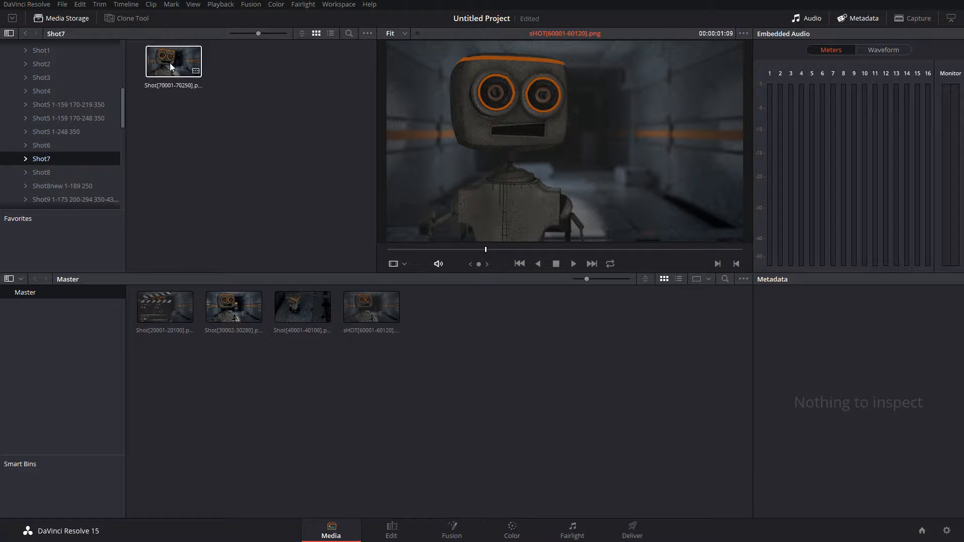
pyautogui.moveTo(170, 63); pyautogui.dragTo(463, 345)
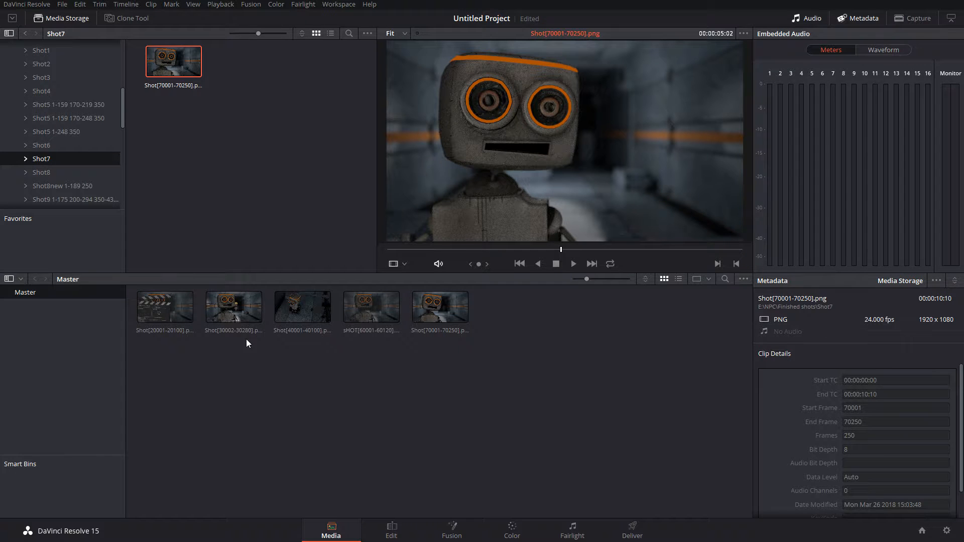
# Step: Look through the NPC subfolders in media storage and open the audio folder
pyautogui.scroll(3, 65, 119)
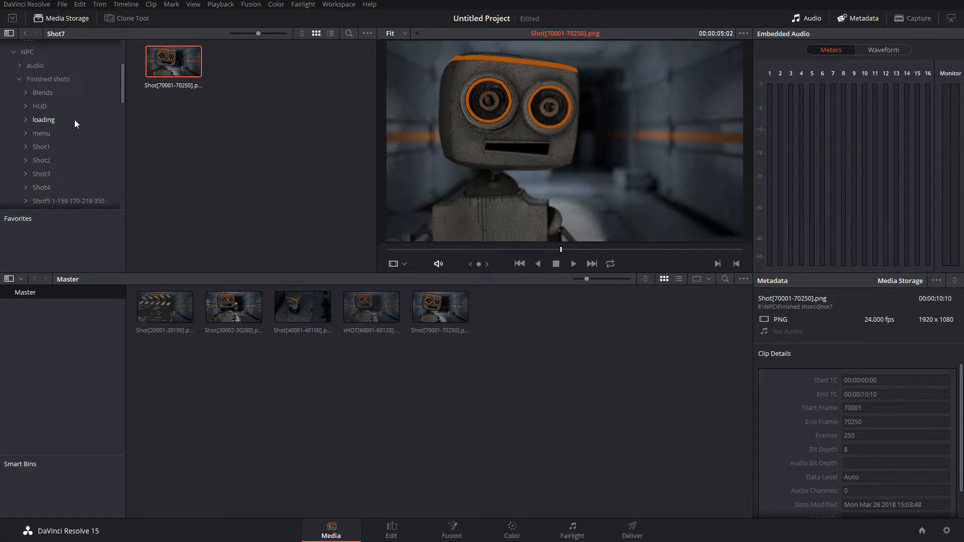
pyautogui.scroll(-5, 70, 106)
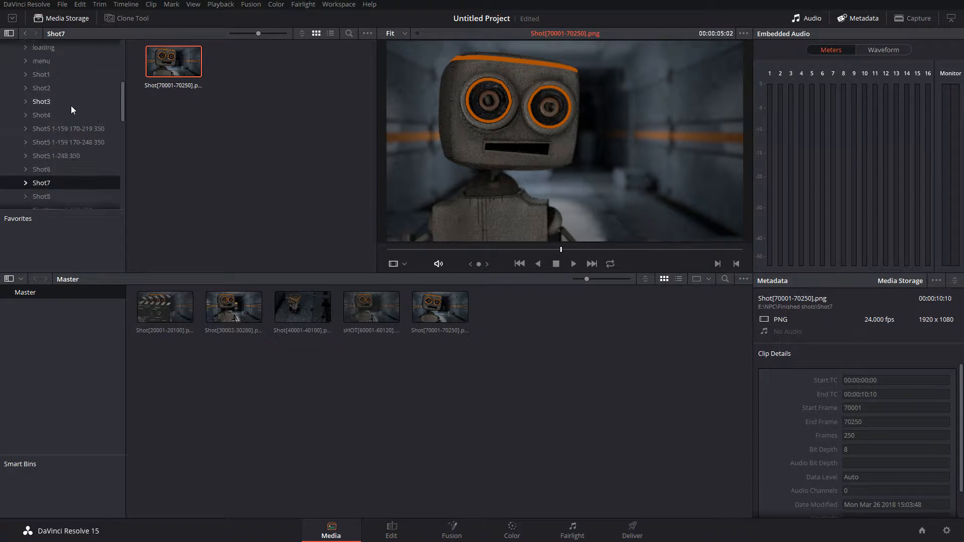
pyautogui.scroll(-5, 76, 113)
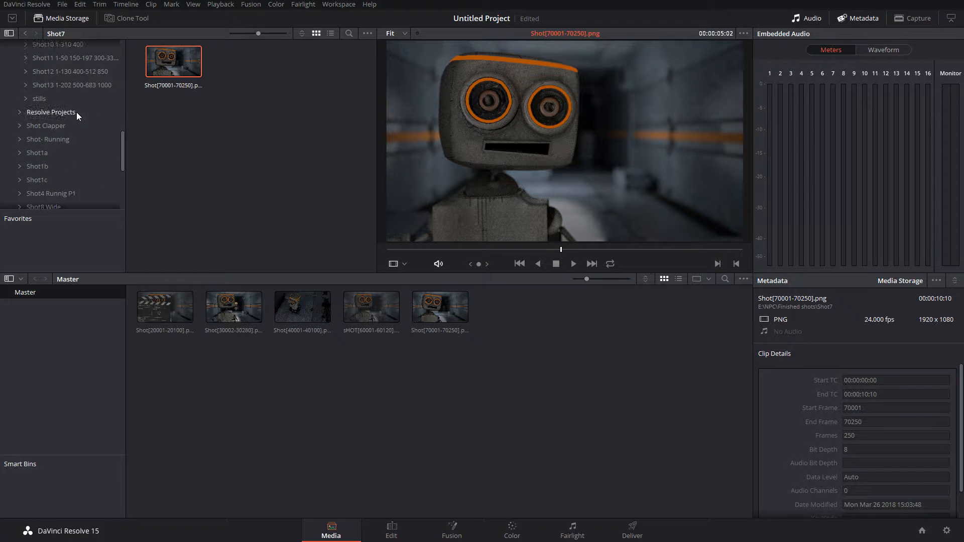
pyautogui.scroll(-1, 76, 129)
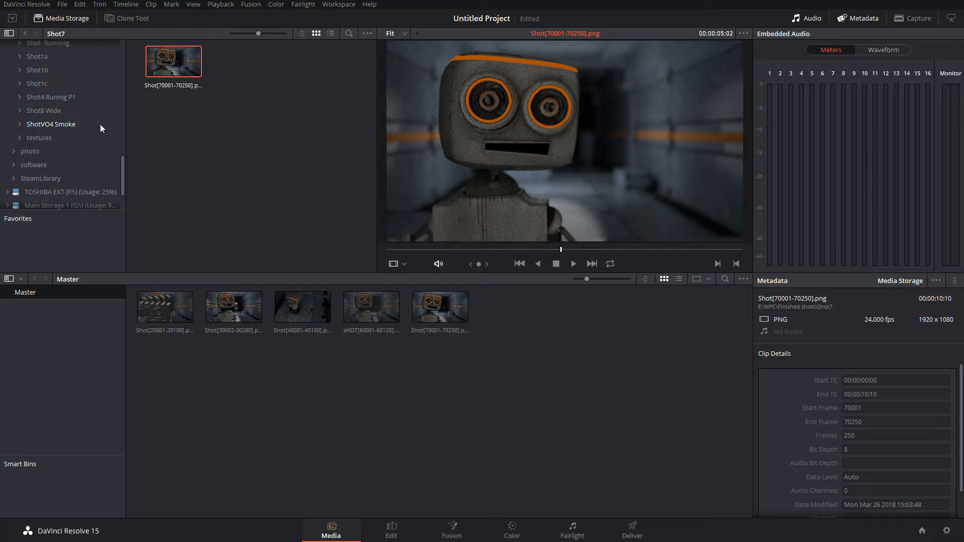
pyautogui.scroll(10, 101, 125)
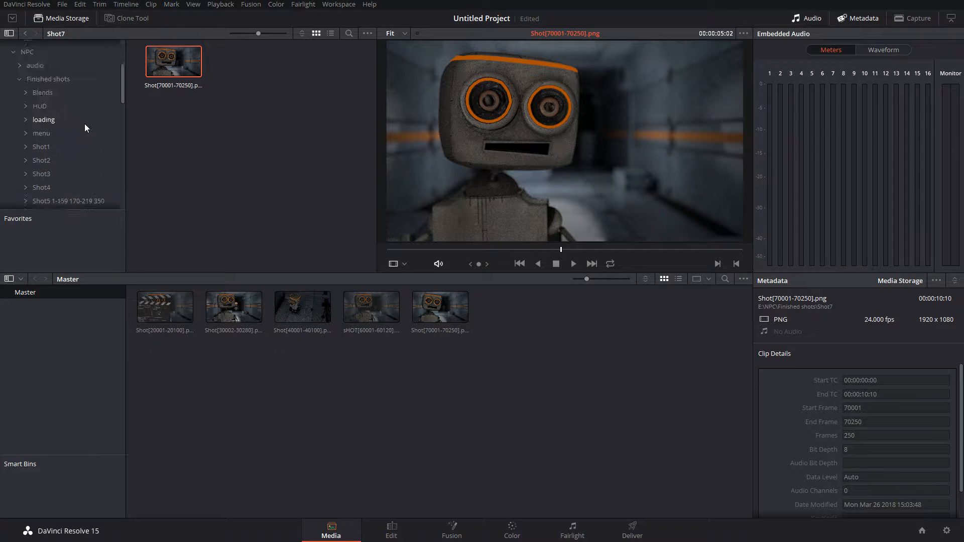
pyautogui.click(31, 67)
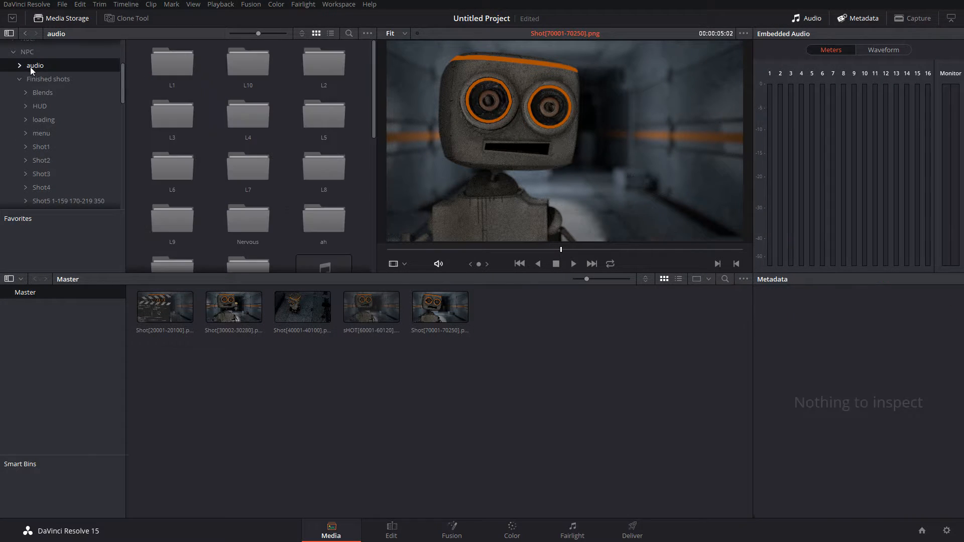
# Step: Preview first rough cut with music.mov from the audio folder and add it to the media pool
pyautogui.scroll(-4, 312, 118)
pyautogui.click(308, 121)
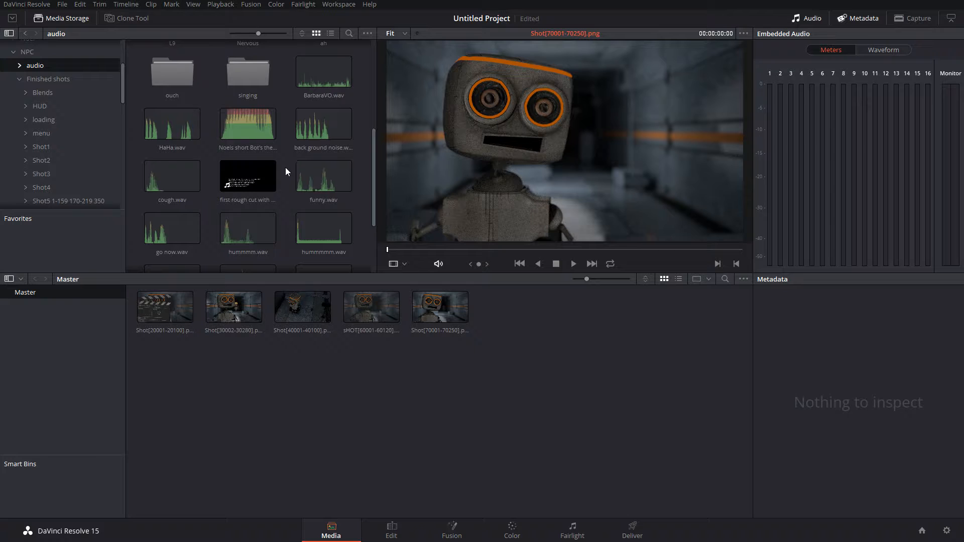
pyautogui.click(254, 181)
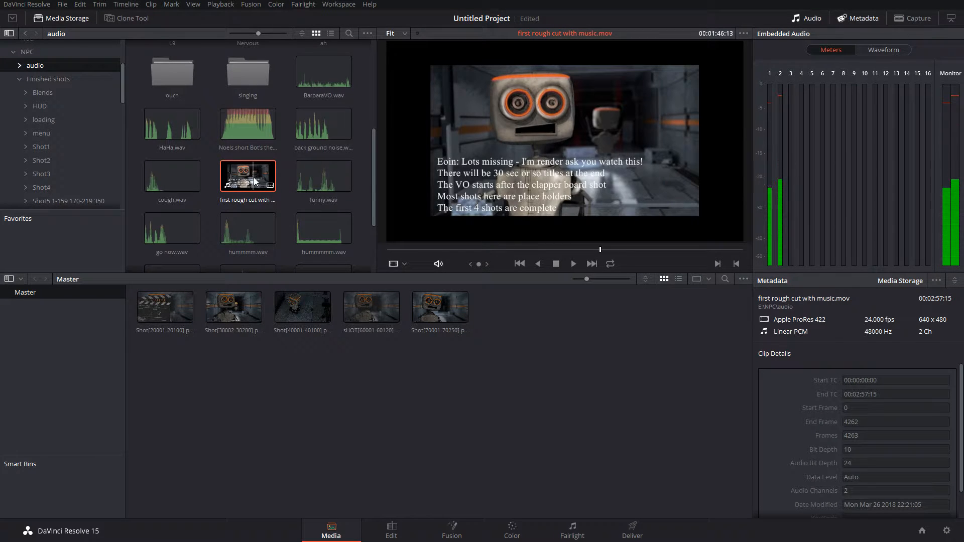
pyautogui.moveTo(254, 181); pyautogui.dragTo(542, 332)
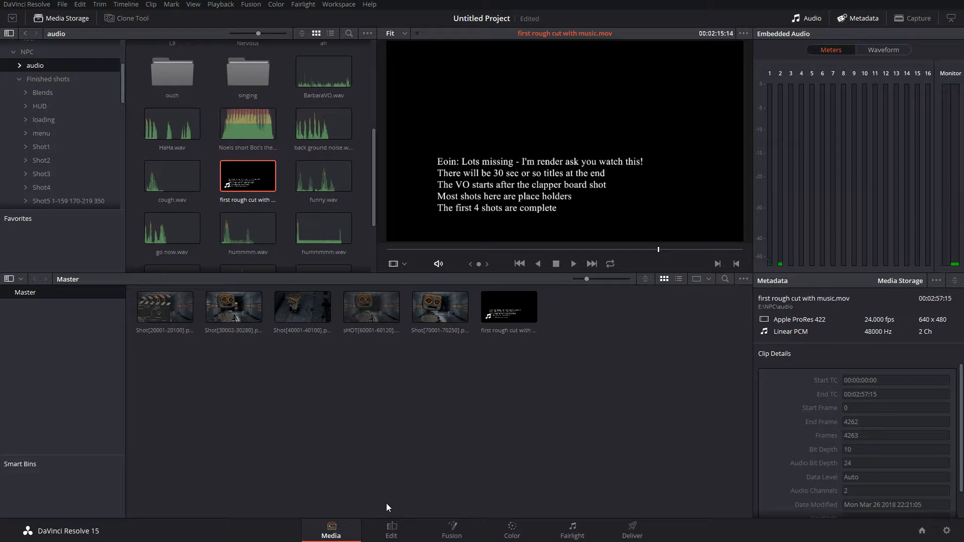
pyautogui.click(392, 526)
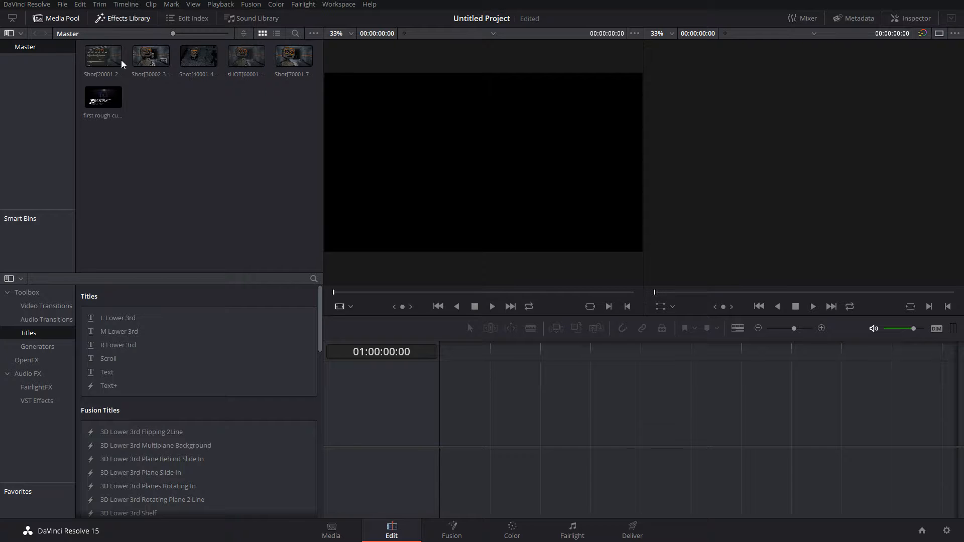
pyautogui.click(101, 55)
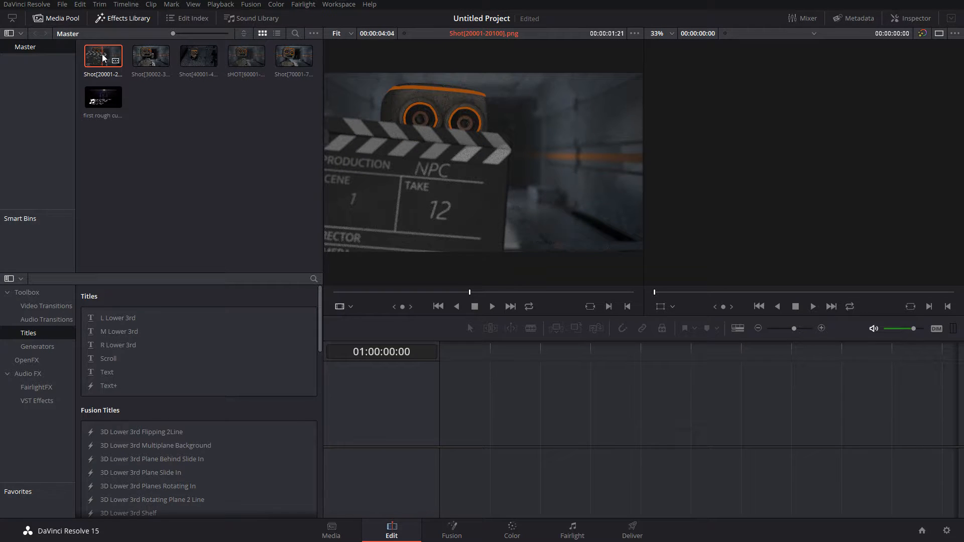
pyautogui.moveTo(102, 57); pyautogui.dragTo(443, 430)
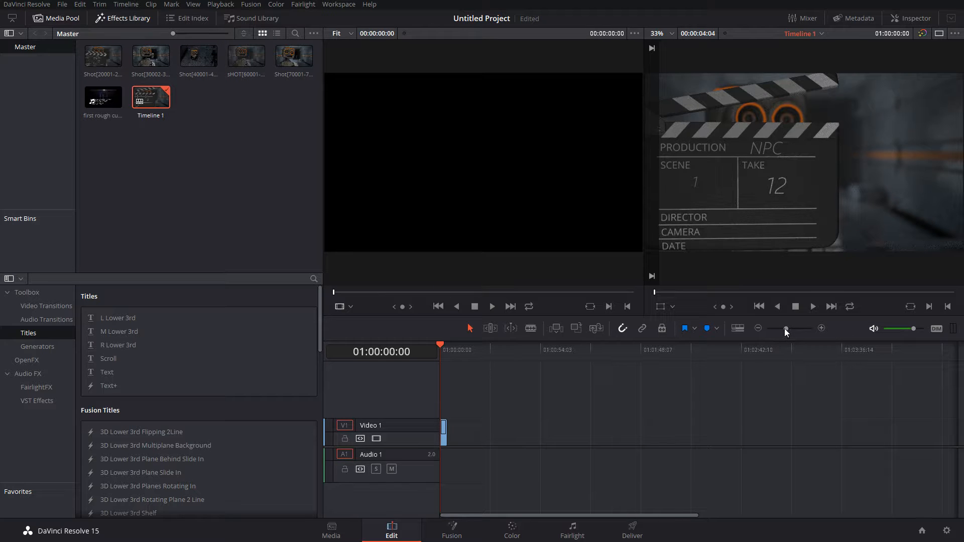
pyautogui.moveTo(786, 330); pyautogui.dragTo(800, 329)
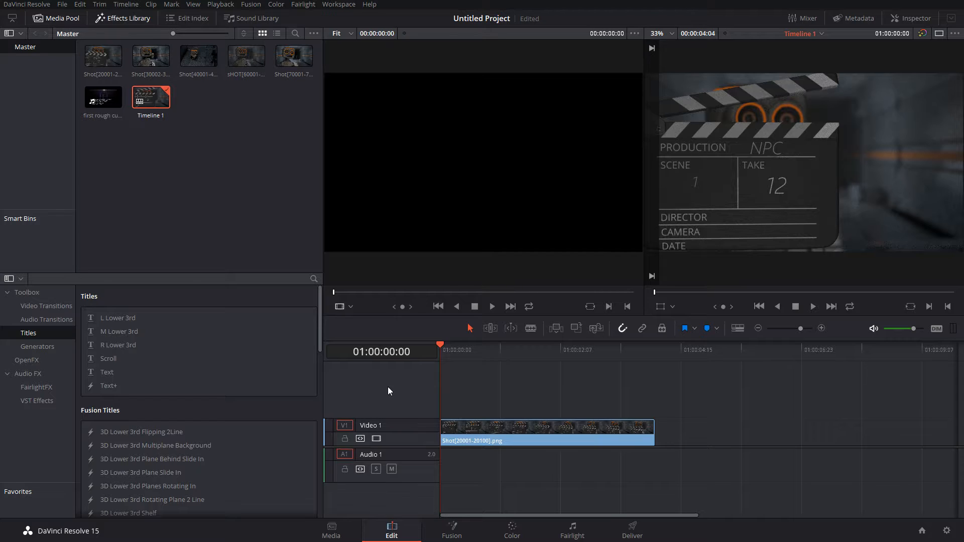
pyautogui.click(812, 306)
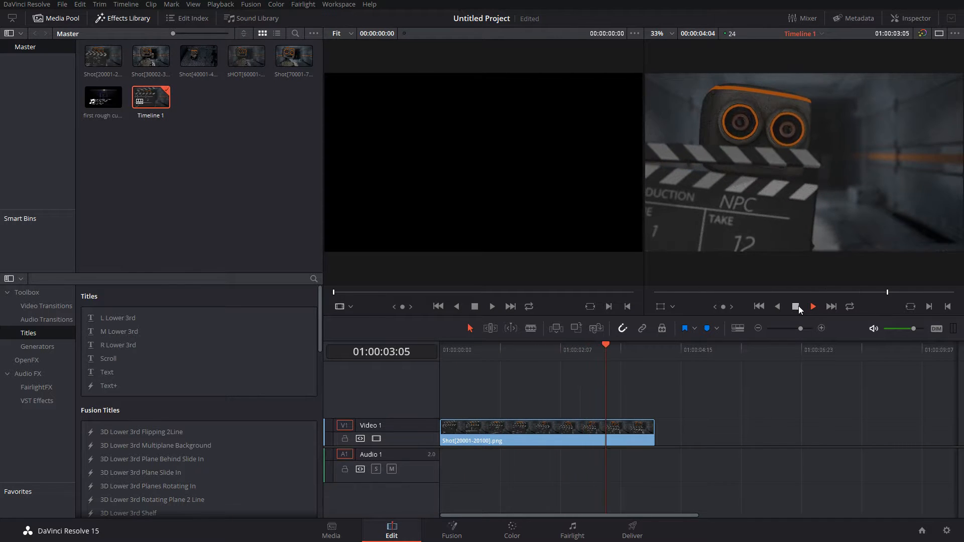
pyautogui.click(798, 306)
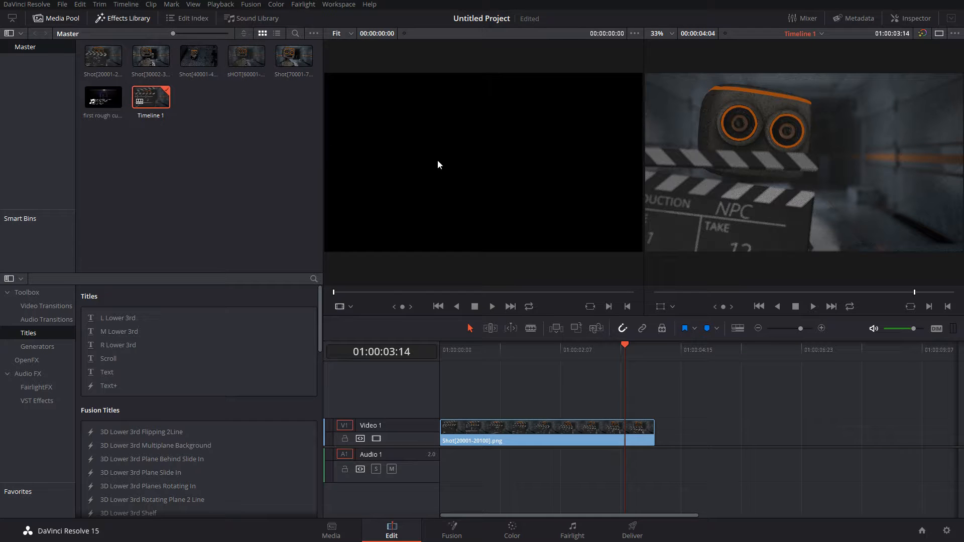
pyautogui.click(207, 59)
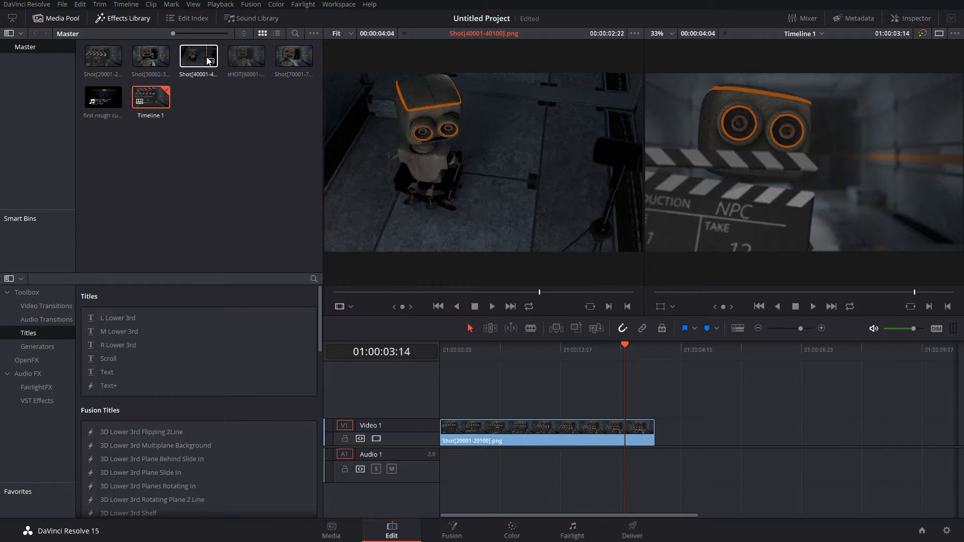
pyautogui.moveTo(207, 59); pyautogui.dragTo(409, 156)
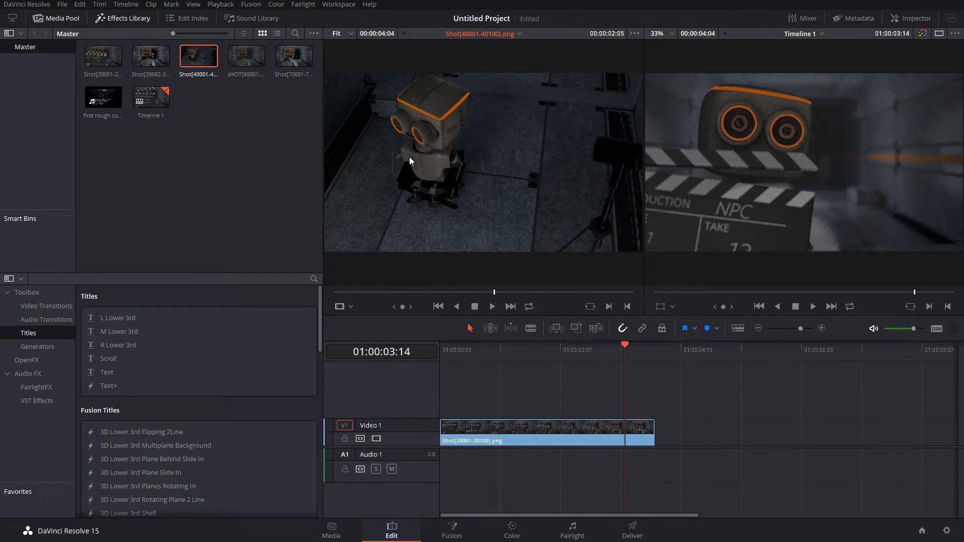
pyautogui.moveTo(495, 293)
pyautogui.mouseDown()
pyautogui.moveTo(345, 293)
pyautogui.moveTo(482, 293)
pyautogui.mouseUp()
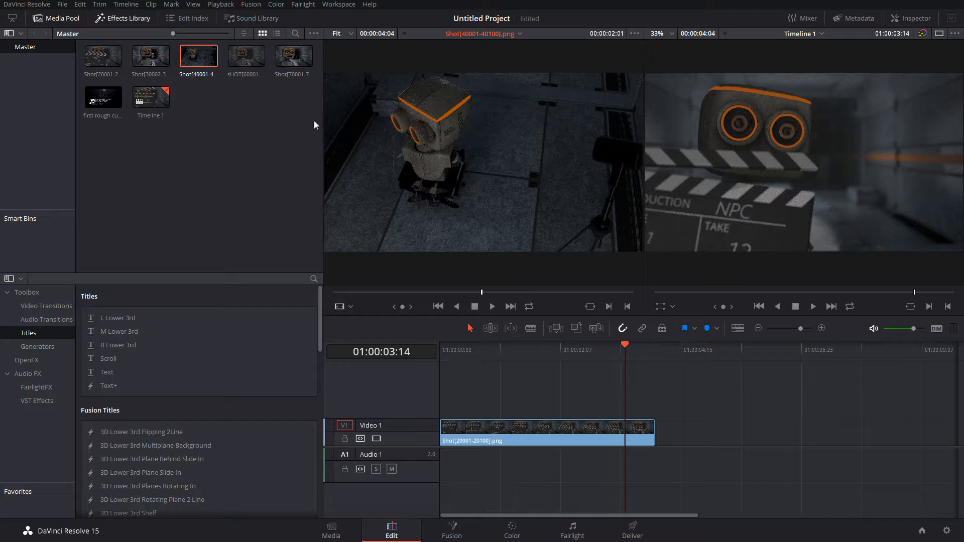
pyautogui.moveTo(246, 56); pyautogui.dragTo(441, 261)
pyautogui.moveTo(380, 292); pyautogui.dragTo(526, 232)
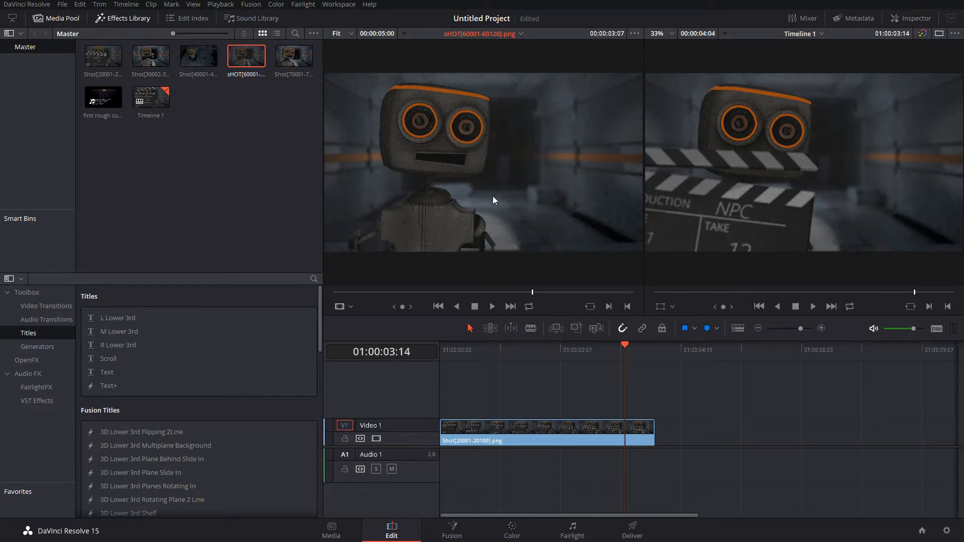
pyautogui.moveTo(512, 163); pyautogui.dragTo(654, 406)
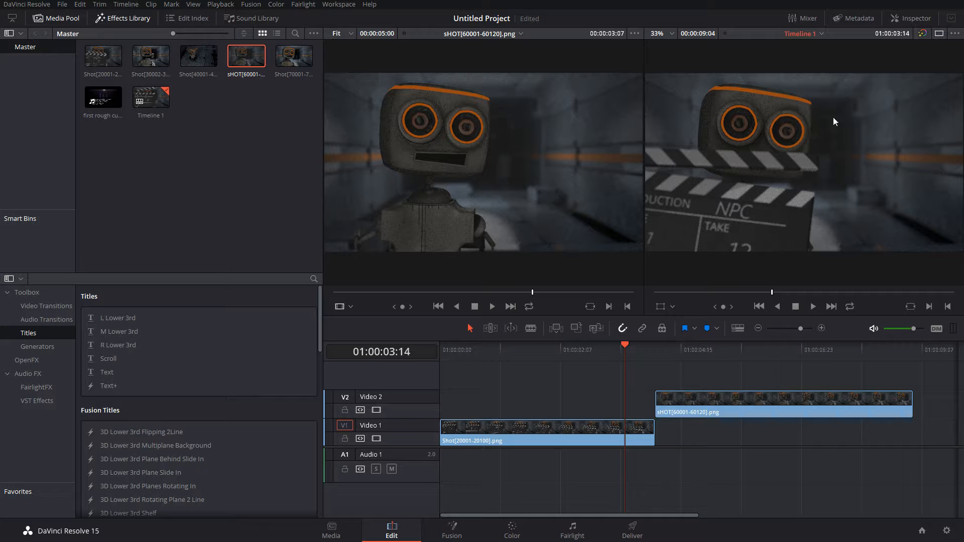
pyautogui.moveTo(779, 294); pyautogui.dragTo(919, 292)
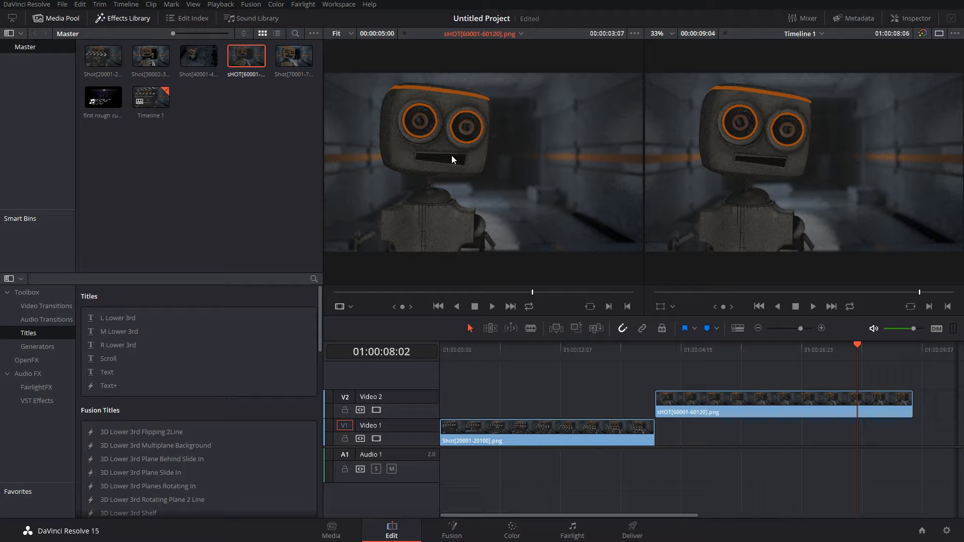
pyautogui.click(759, 330)
pyautogui.click(759, 330)
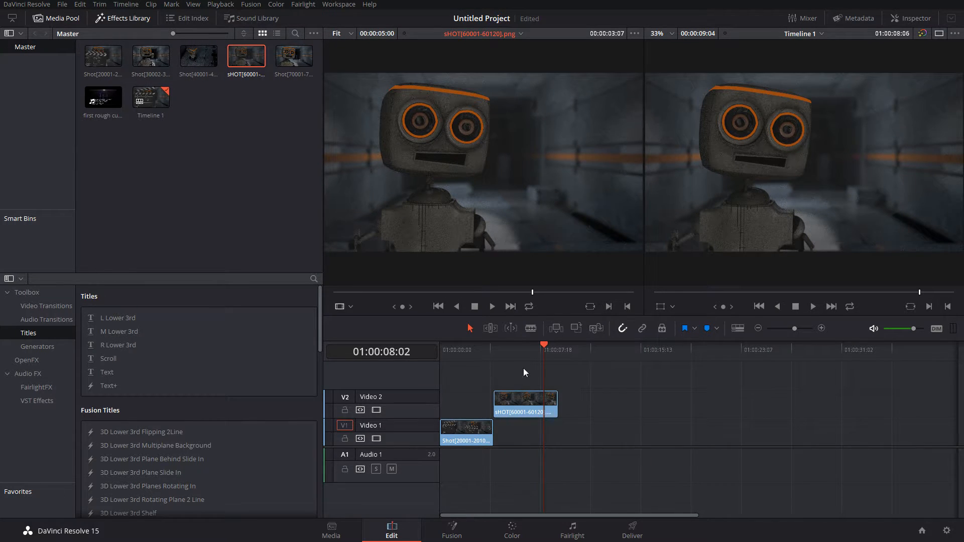
pyautogui.moveTo(296, 59); pyautogui.dragTo(554, 432)
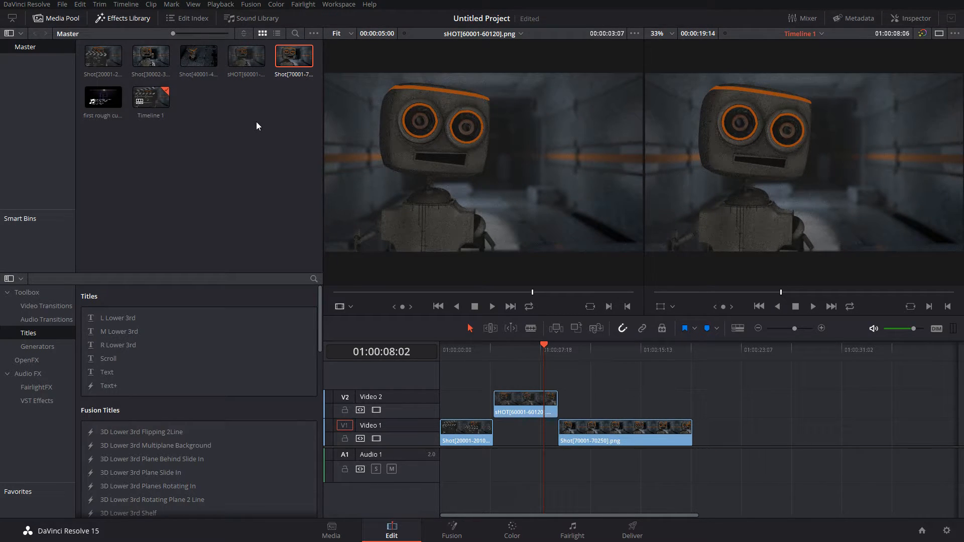
pyautogui.moveTo(153, 46); pyautogui.dragTo(447, 128)
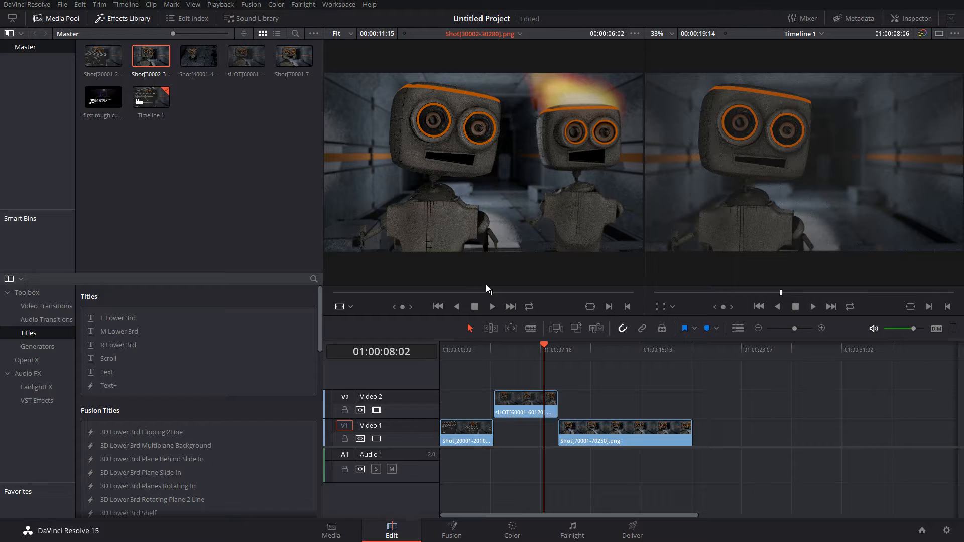
pyautogui.moveTo(489, 292); pyautogui.dragTo(321, 284)
pyautogui.press('space')
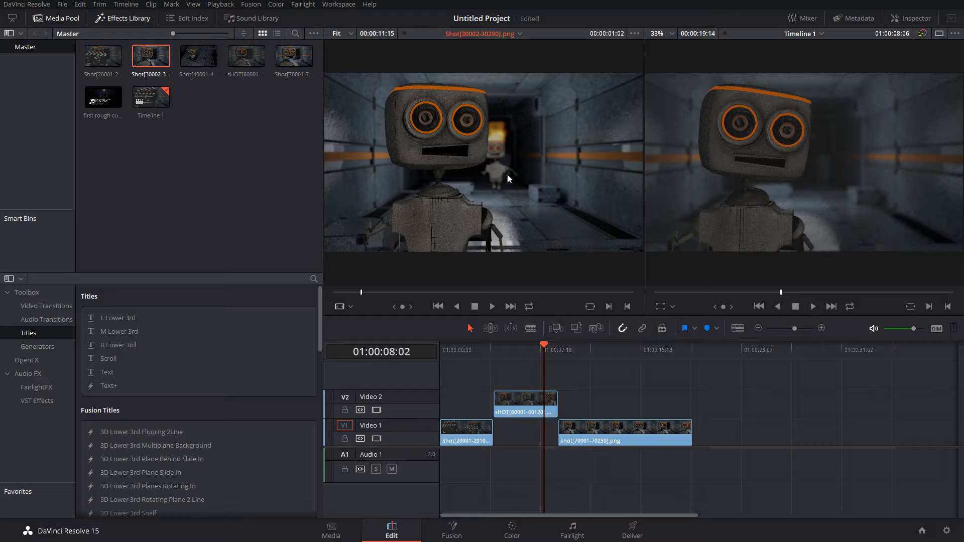
pyautogui.moveTo(370, 293); pyautogui.dragTo(439, 292)
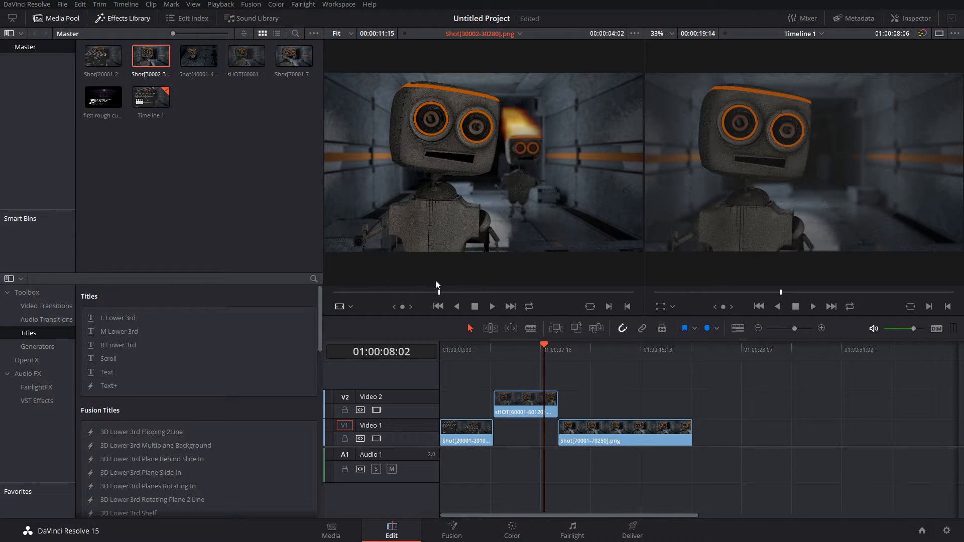
pyautogui.click(613, 307)
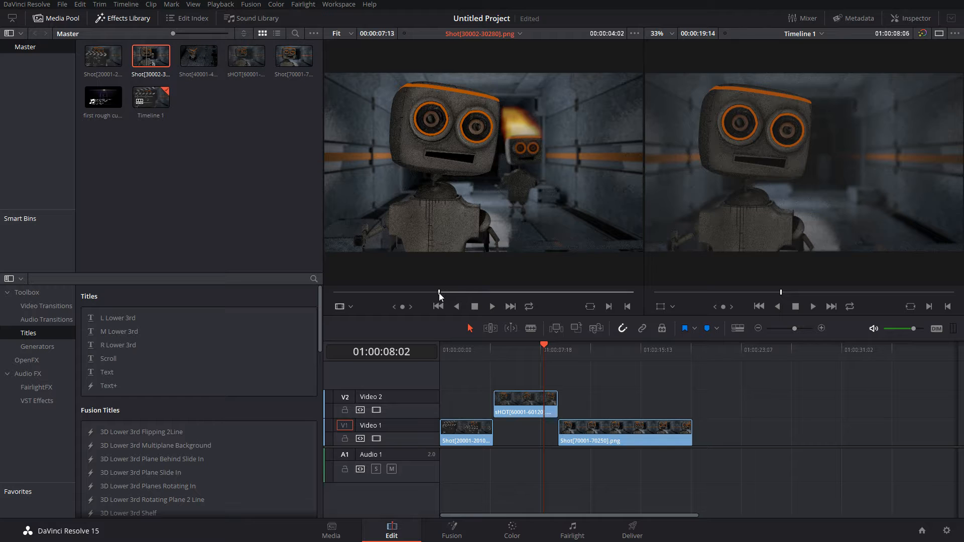
pyautogui.moveTo(438, 294); pyautogui.dragTo(481, 294)
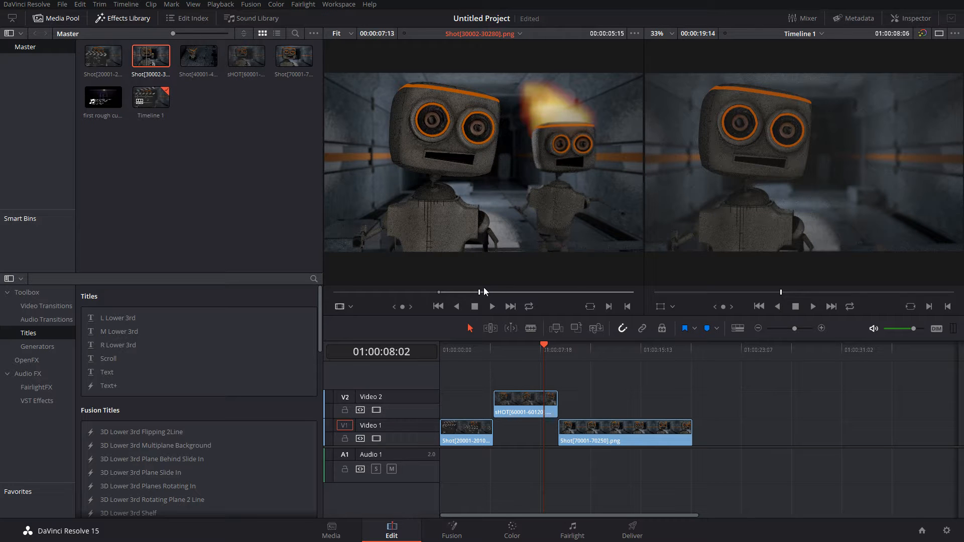
pyautogui.click(628, 309)
pyautogui.moveTo(483, 293)
pyautogui.mouseDown()
pyautogui.moveTo(560, 292)
pyautogui.moveTo(502, 292)
pyautogui.mouseUp()
pyautogui.click(627, 306)
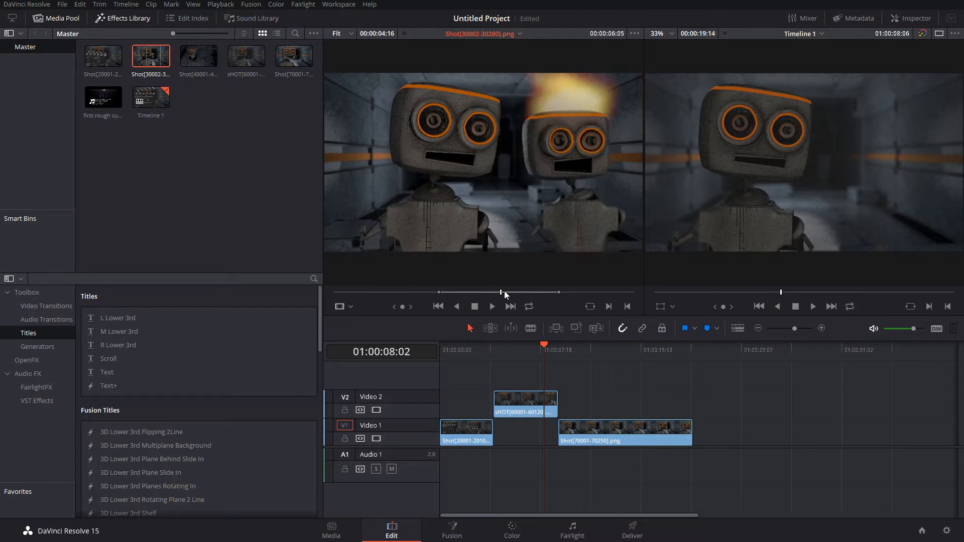
pyautogui.click(626, 306)
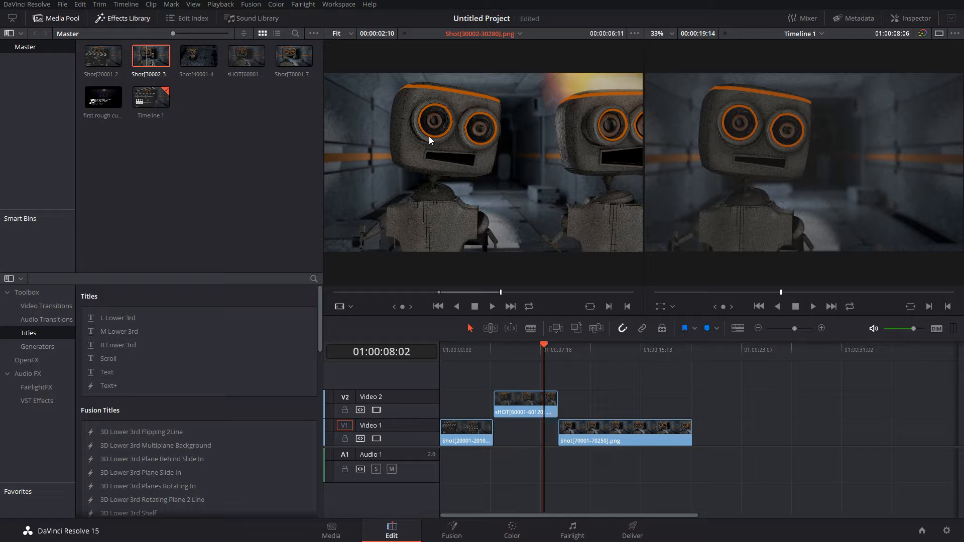
pyautogui.moveTo(423, 134); pyautogui.dragTo(685, 402)
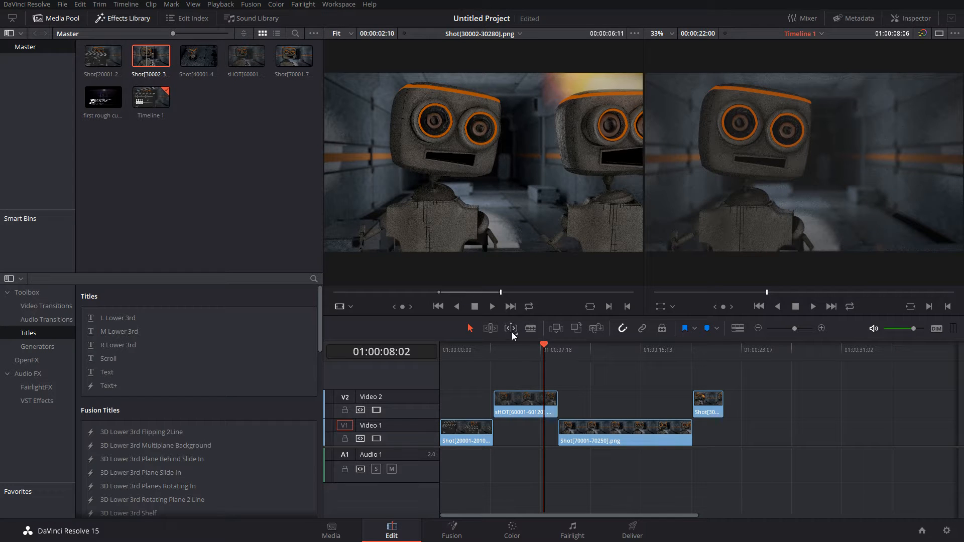
# Step: Play the timeline from its beginning to review the transitions between the first three clips
pyautogui.click(483, 351)
pyautogui.moveTo(466, 354); pyautogui.dragTo(436, 348)
pyautogui.click(816, 309)
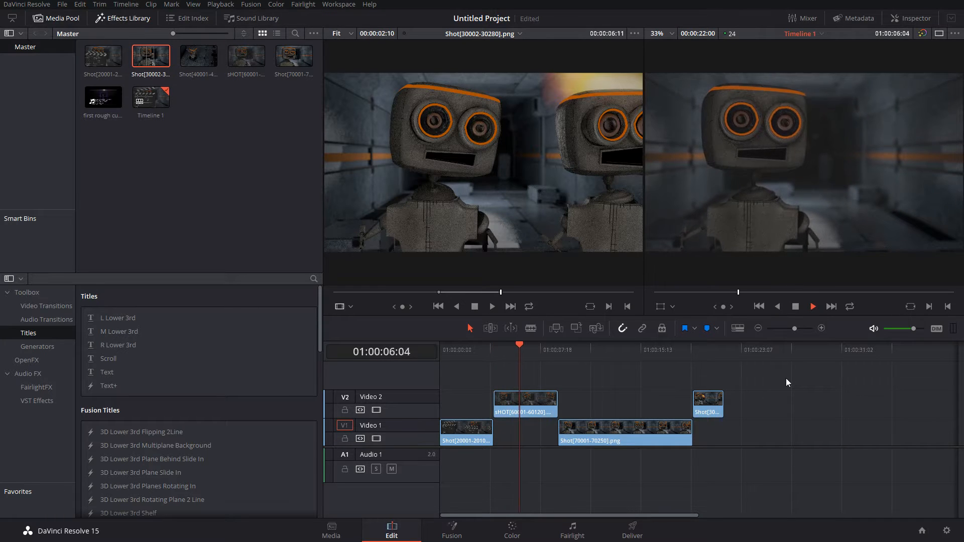
pyautogui.click(794, 307)
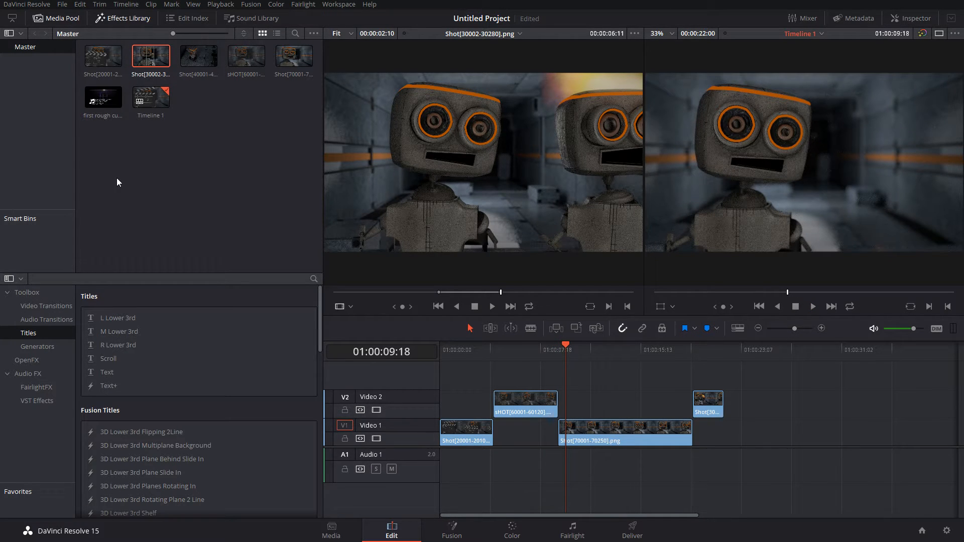
# Step: Load first rough cut with music.mov into the source viewer and play its opening seconds
pyautogui.moveTo(106, 105); pyautogui.dragTo(456, 183)
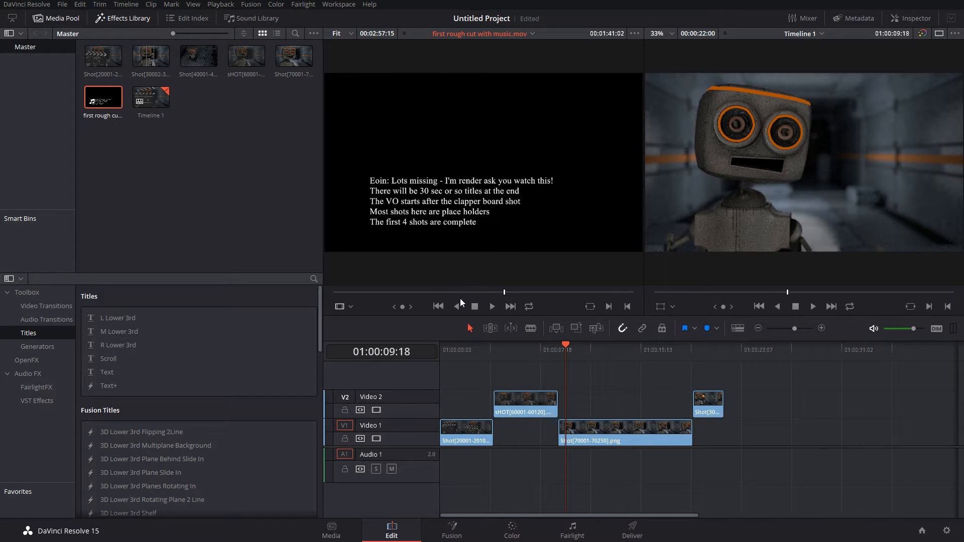
pyautogui.moveTo(503, 294); pyautogui.dragTo(323, 300)
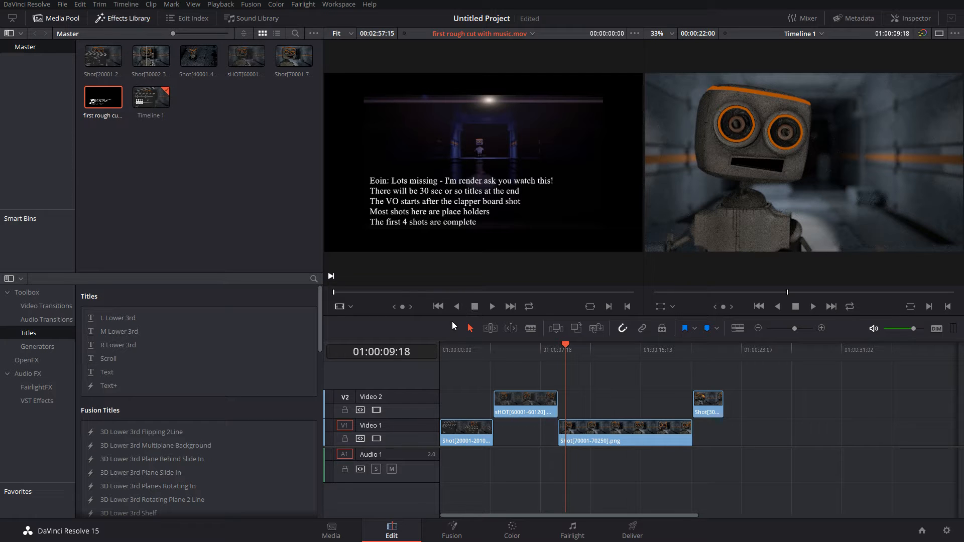
pyautogui.click(491, 307)
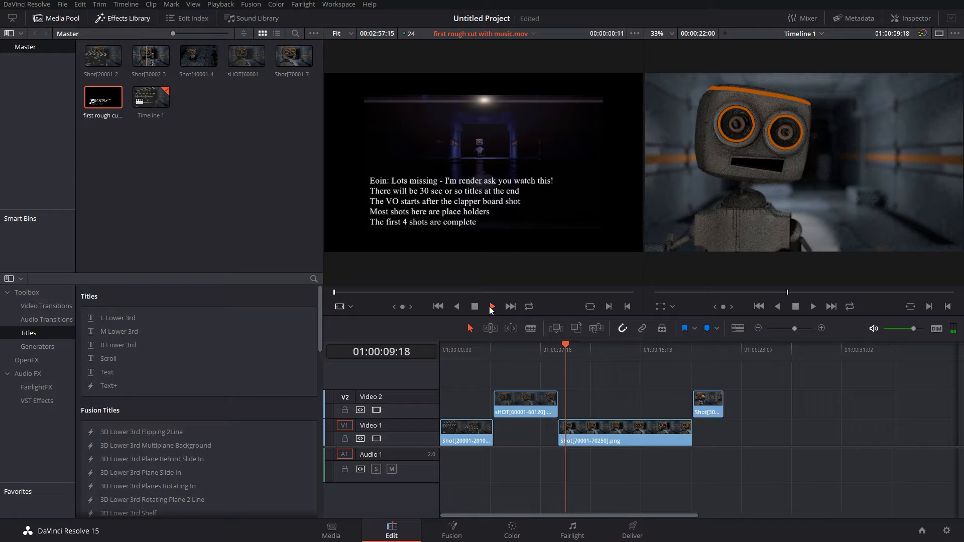
pyautogui.click(474, 307)
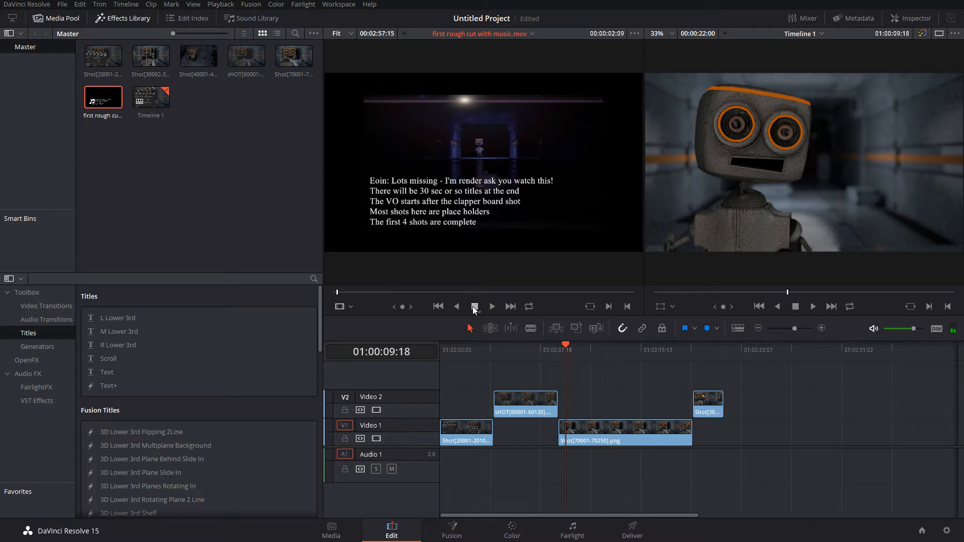
# Step: Mark an out point at 00:00:05:01 in the rough cut and place the range on Video 1 and Audio 1 beyond the last clip
pyautogui.moveTo(338, 292); pyautogui.dragTo(341, 292)
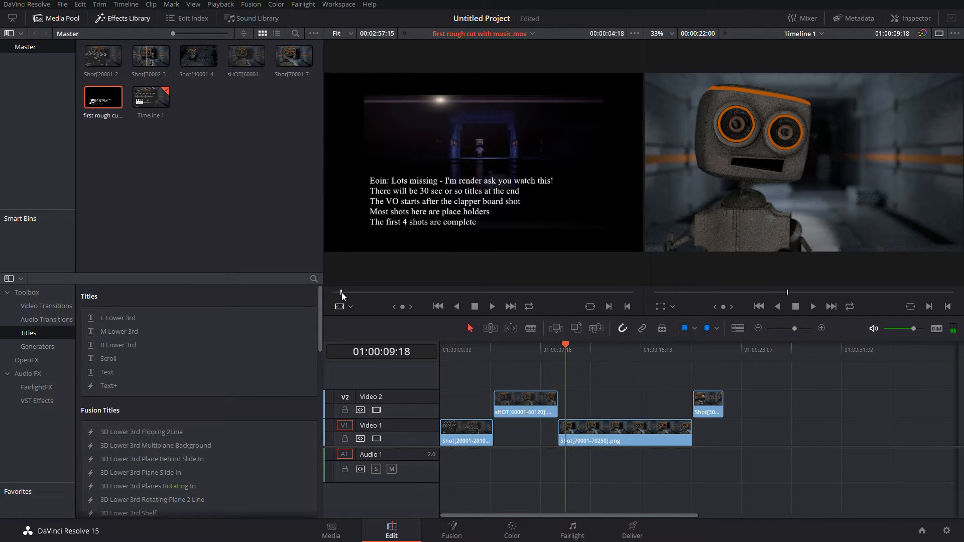
pyautogui.click(627, 307)
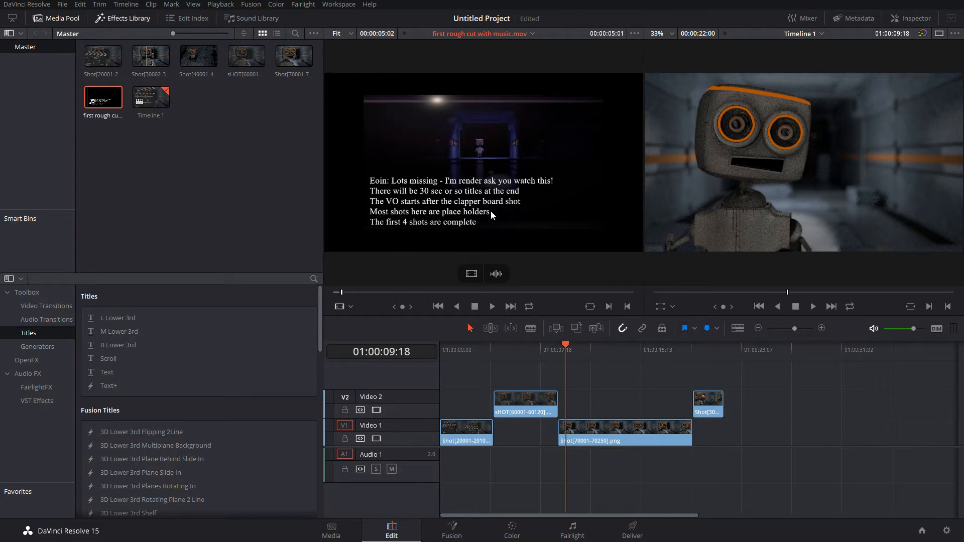
pyautogui.moveTo(494, 215); pyautogui.dragTo(756, 444)
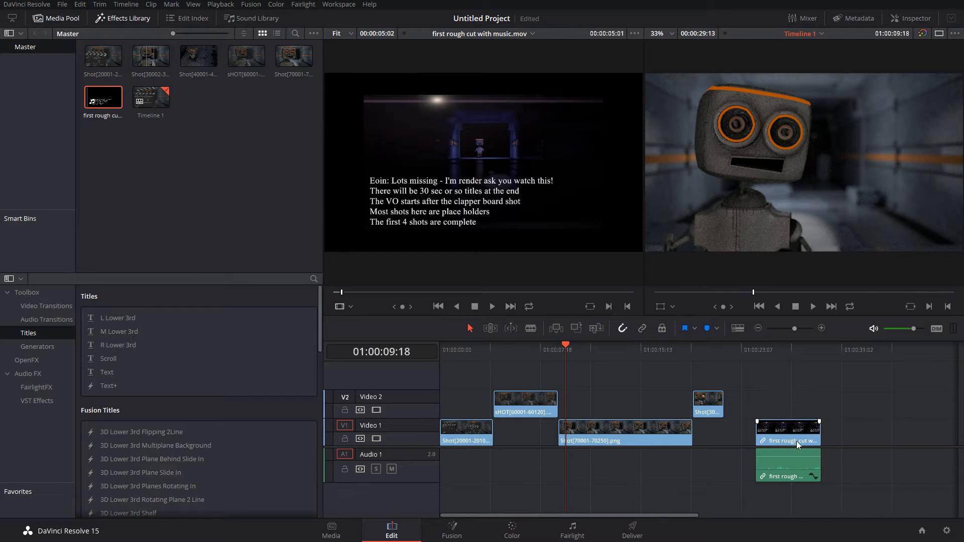
# Step: Delete only the video part of the rough cut clip from Video 1, keeping its audio on Audio 1
pyautogui.click(769, 434)
pyautogui.click(782, 443)
pyautogui.press('Delete')
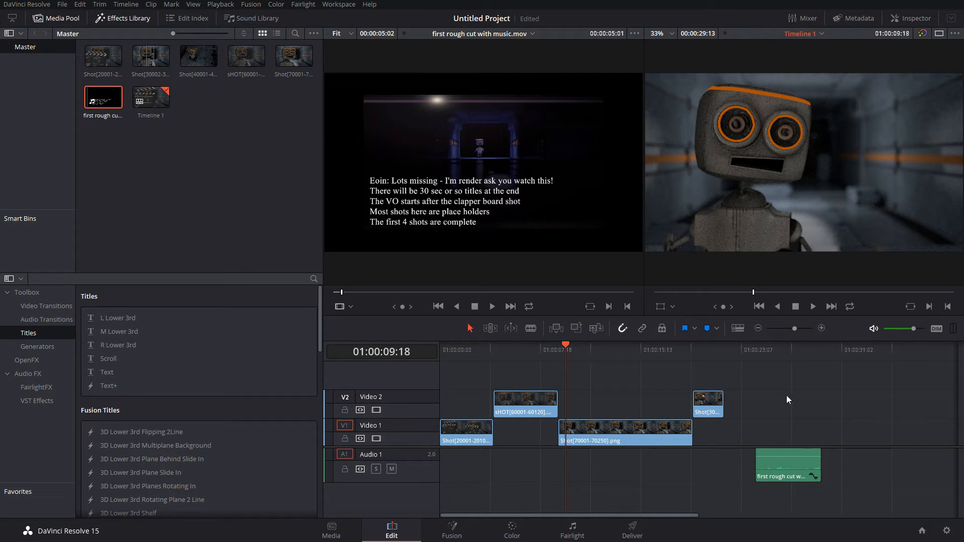
pyautogui.click(782, 461)
pyautogui.moveTo(782, 461); pyautogui.dragTo(464, 461)
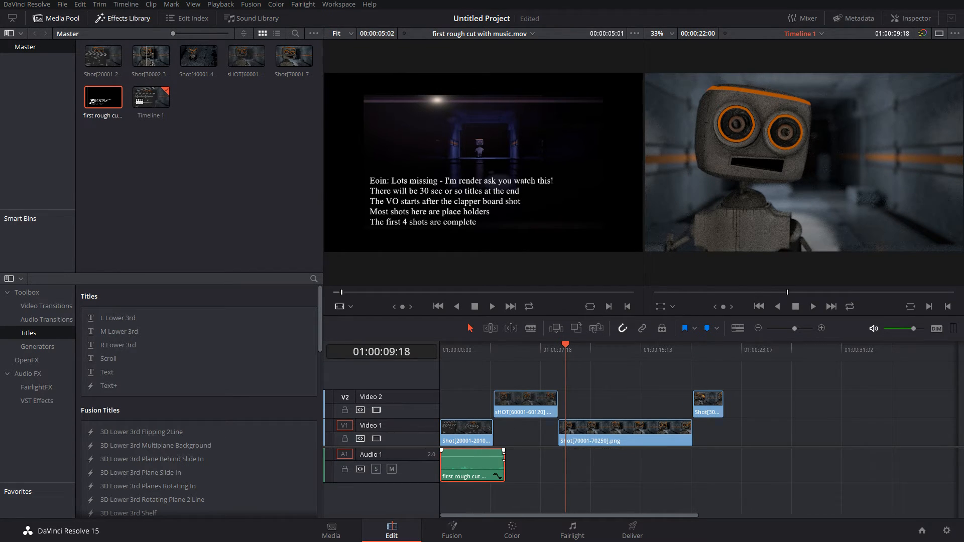
pyautogui.moveTo(508, 465); pyautogui.dragTo(606, 469)
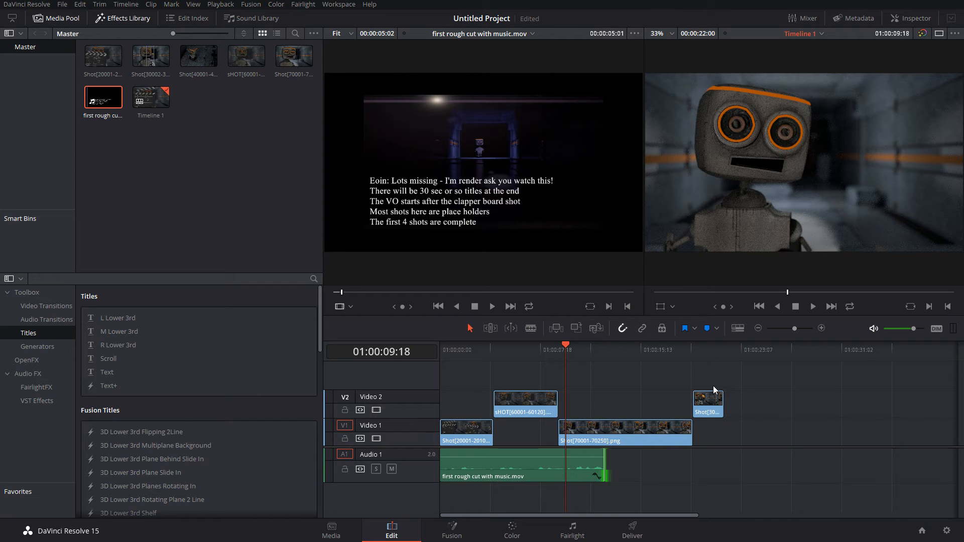
pyautogui.click(718, 404)
pyautogui.moveTo(718, 405); pyautogui.dragTo(692, 404)
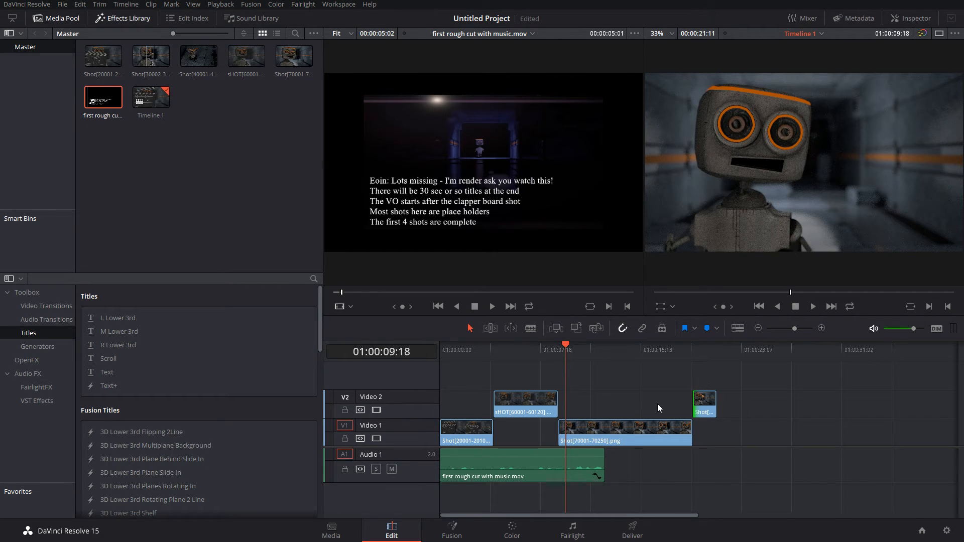
# Step: Play the timeline from the start to check the shots together with the rough cut audio
pyautogui.click(526, 468)
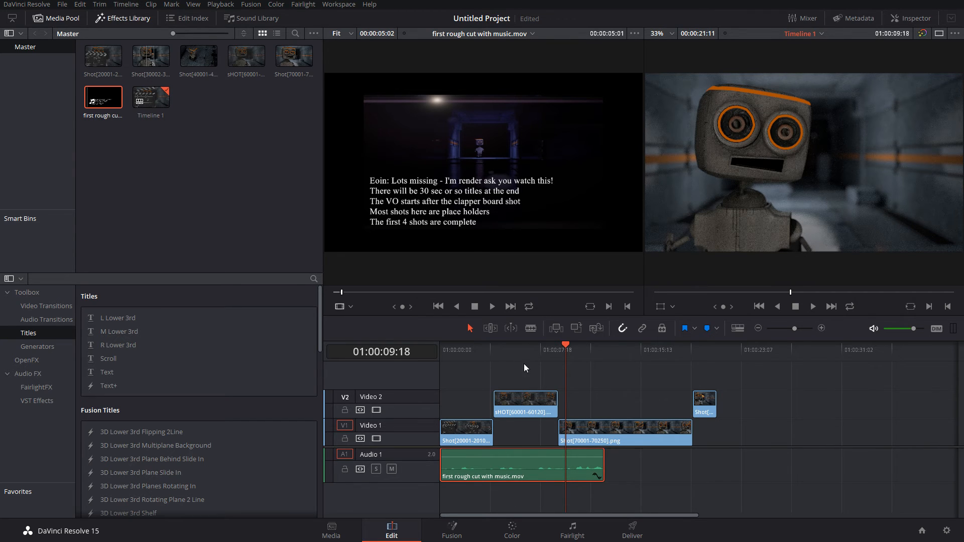
pyautogui.moveTo(508, 348); pyautogui.dragTo(426, 348)
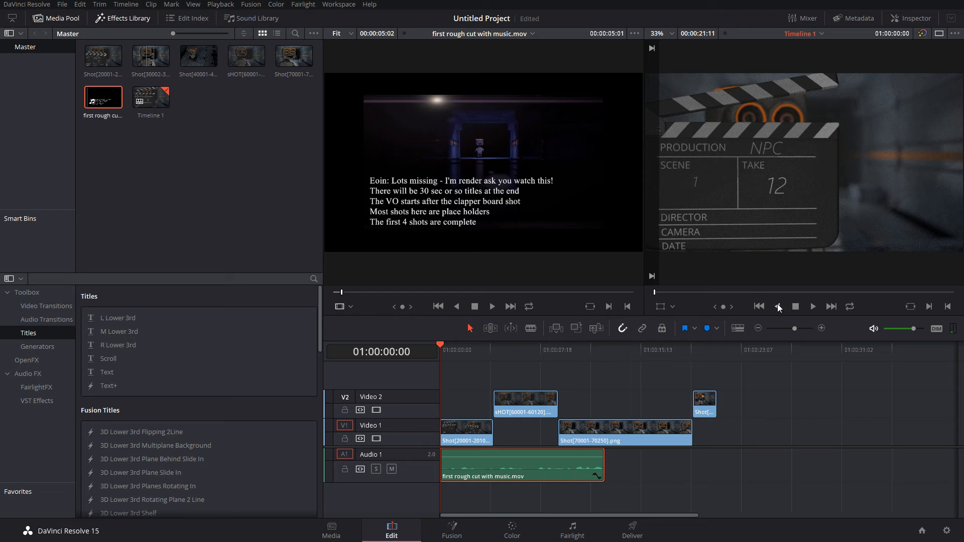
pyautogui.click(809, 308)
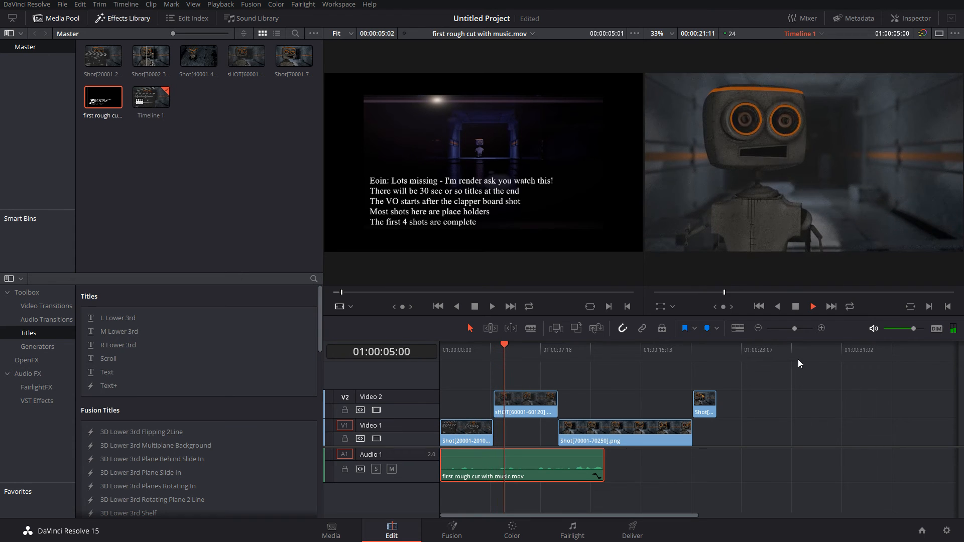
pyautogui.click(800, 305)
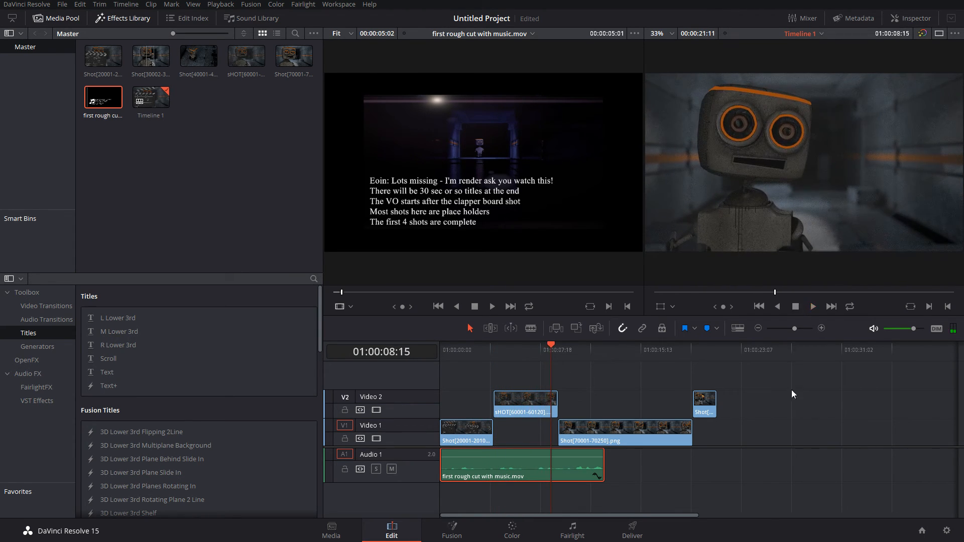